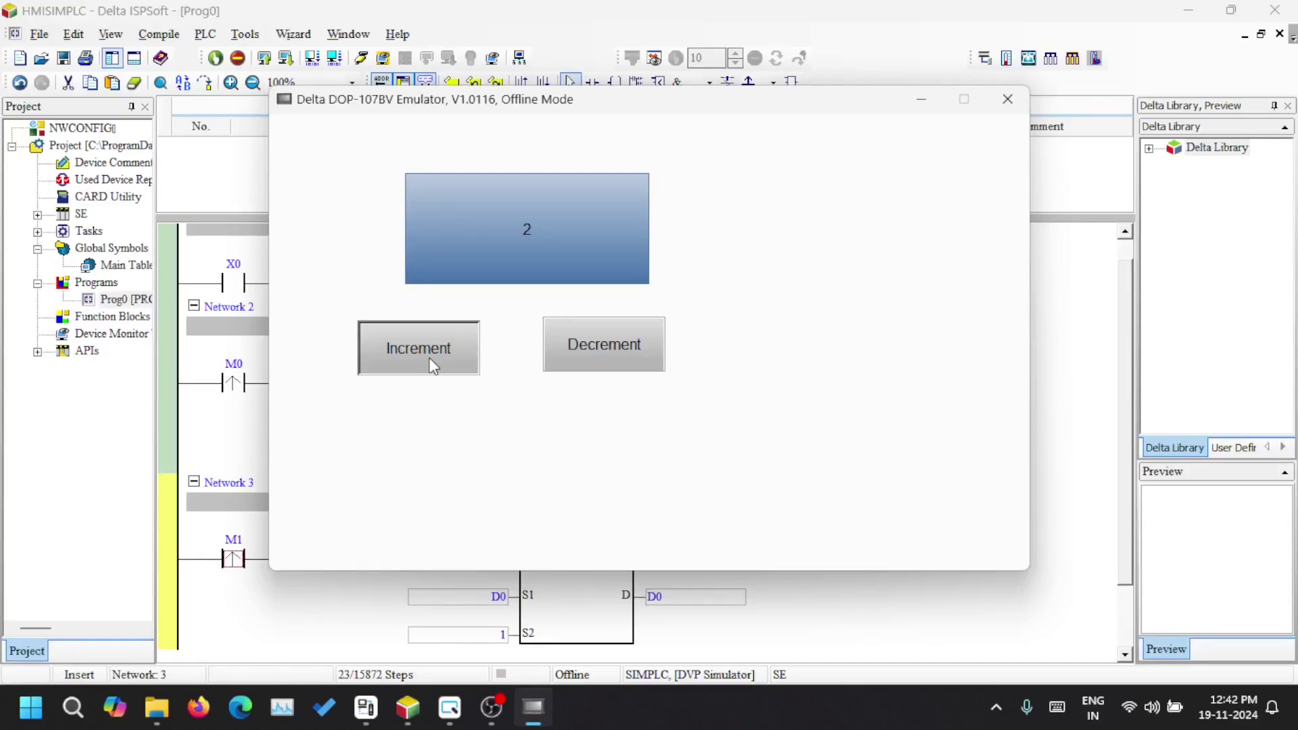
Raise the blue numeric display up to 7 with repeated Increment presses.
left_click(428, 358)
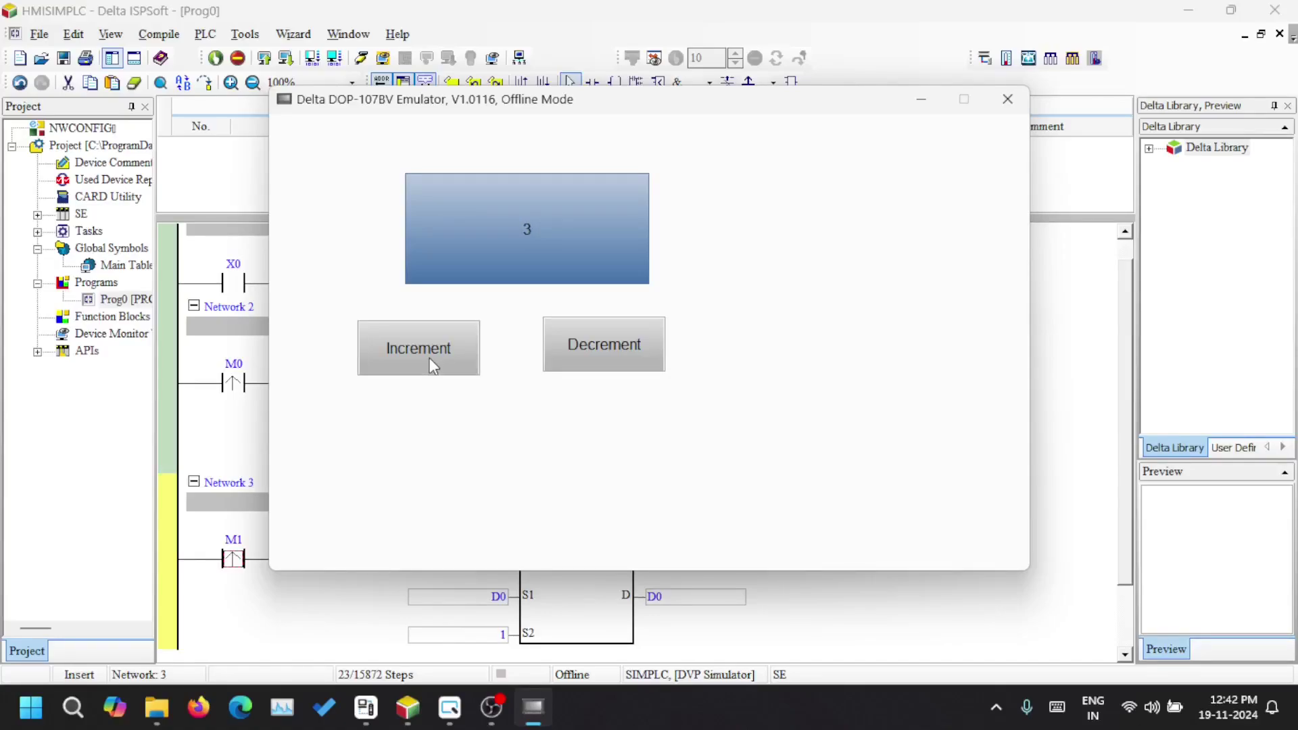
left_click(431, 361)
left_click(430, 359)
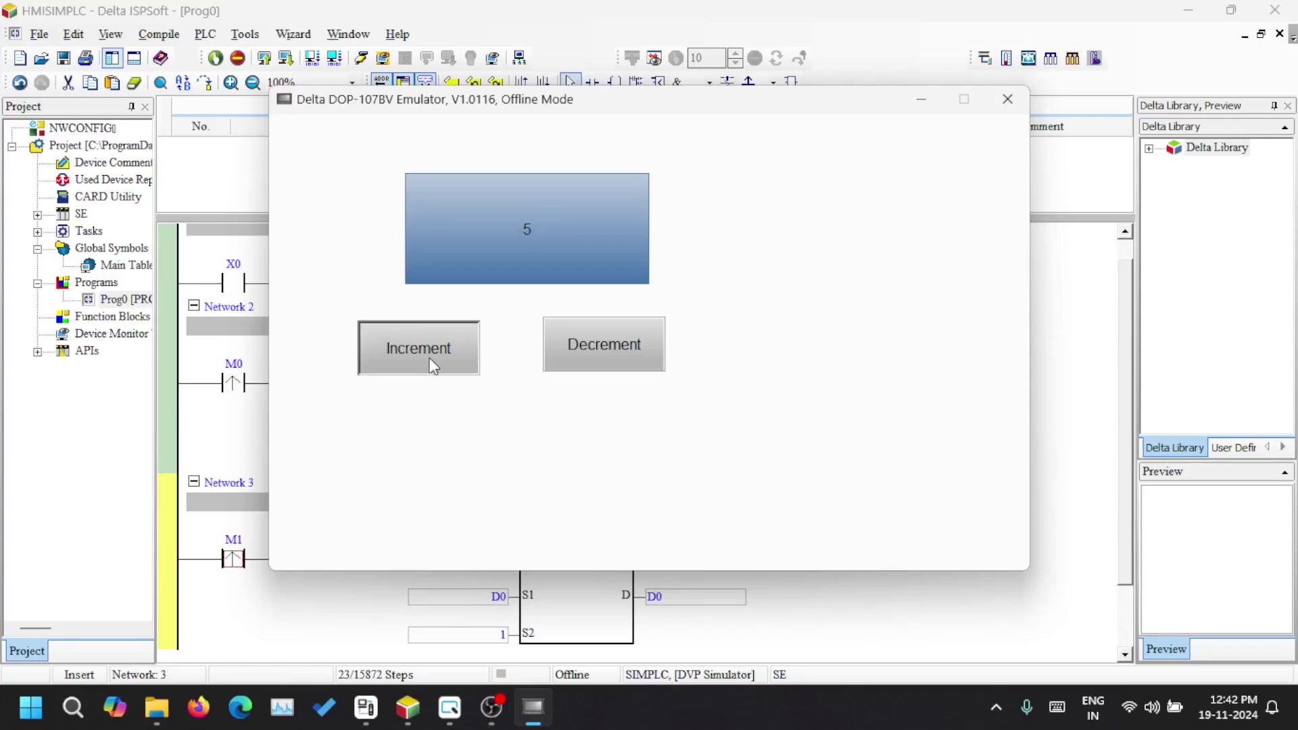
left_click(429, 359)
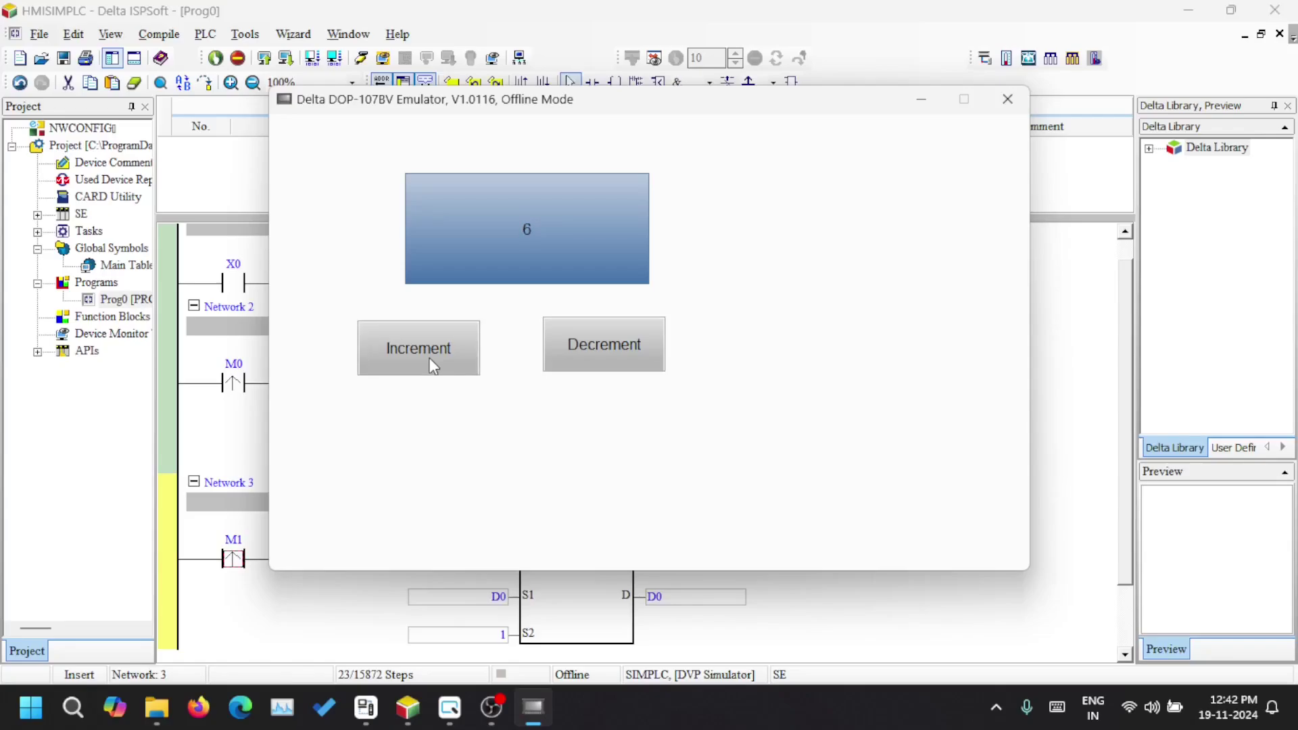
left_click(433, 366)
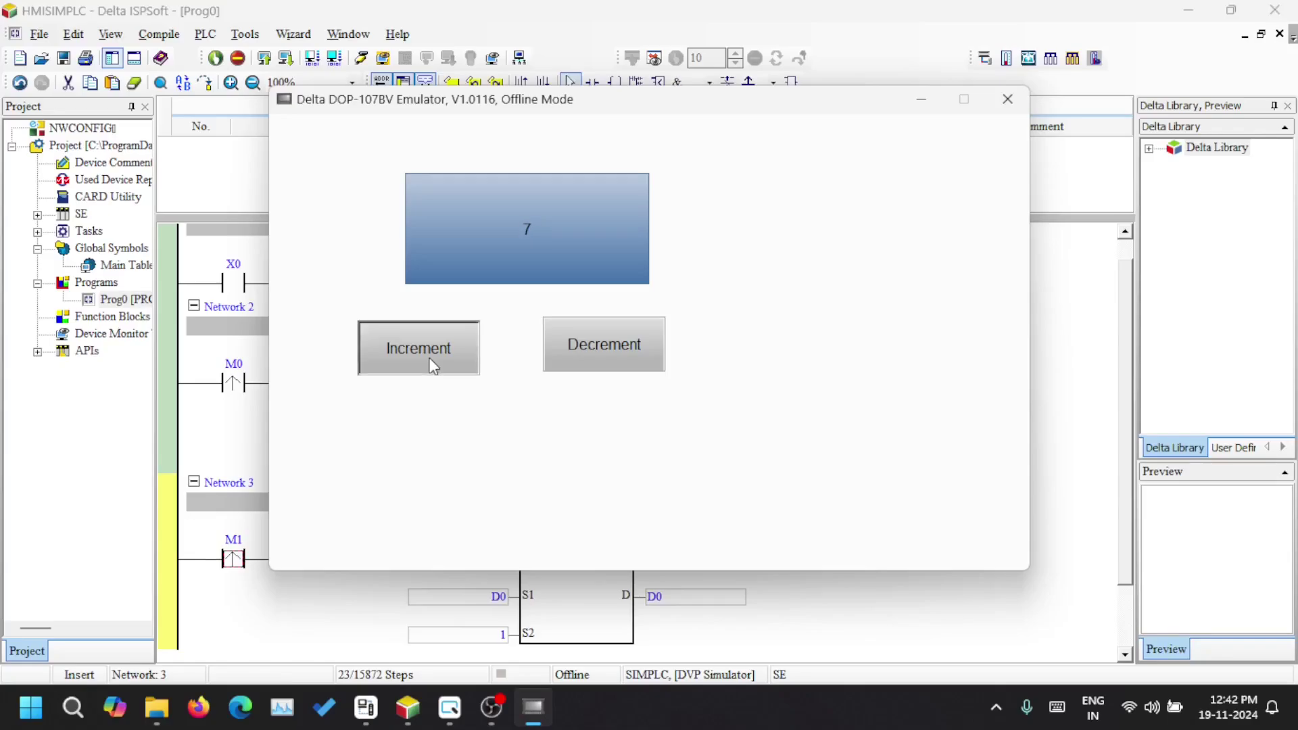
Lower the blue numeric display back down to 0 with Decrement.
left_click(554, 353)
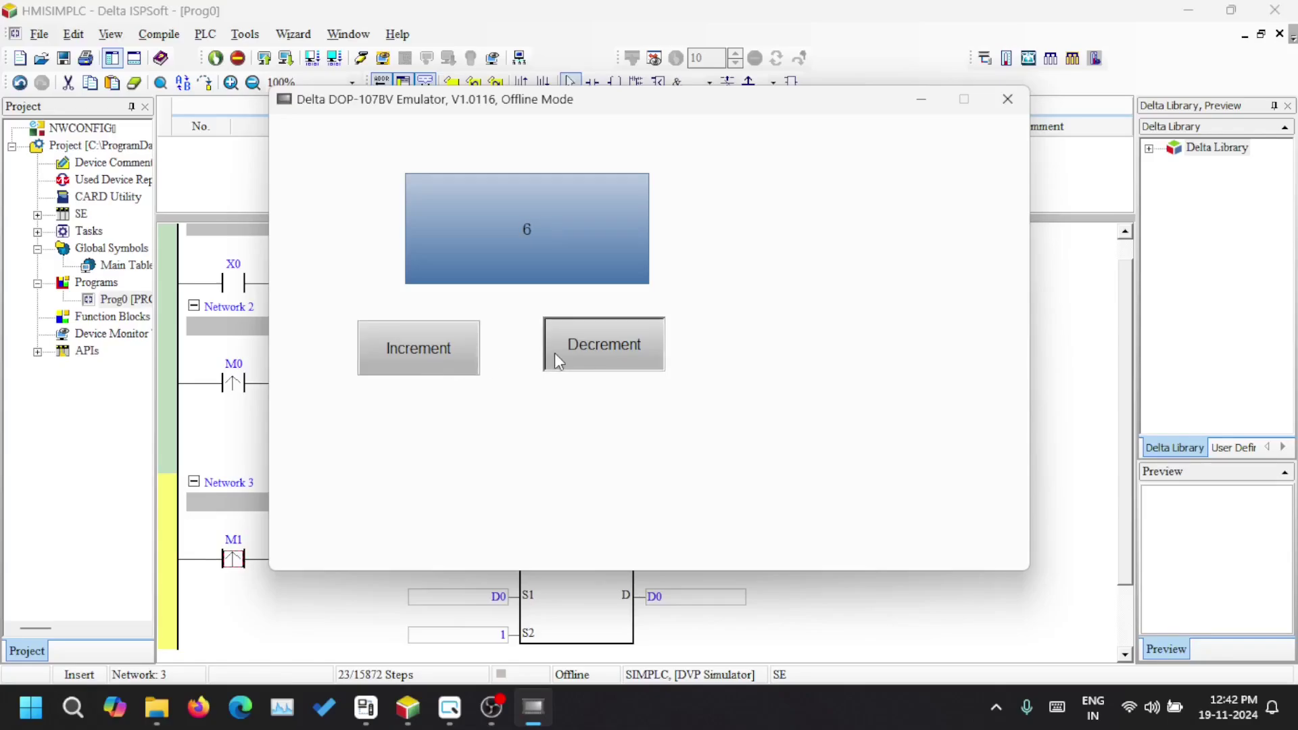
left_click(555, 354)
left_click(555, 353)
left_click(555, 353)
left_click(555, 353)
left_click(555, 354)
left_click(555, 353)
Raise the displayed value again to 3.
left_click(440, 351)
left_click(439, 350)
left_click(440, 350)
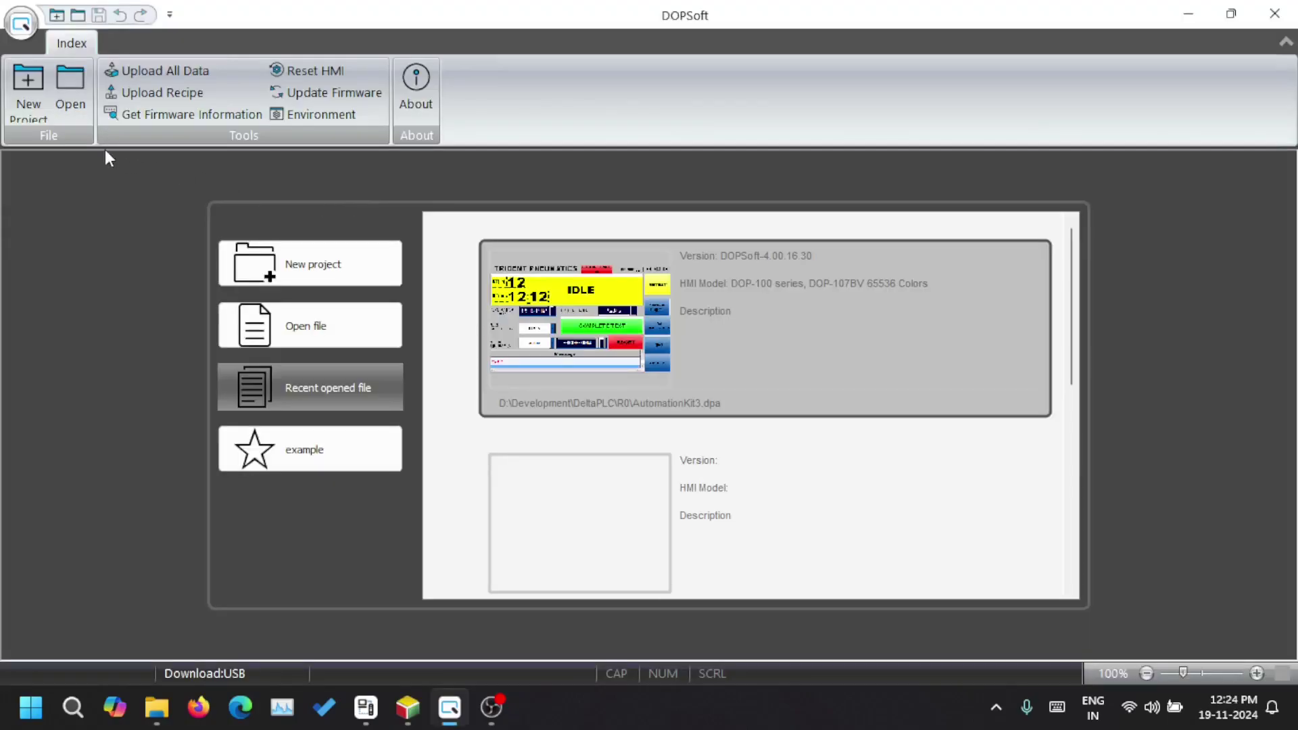
left_click(46, 107)
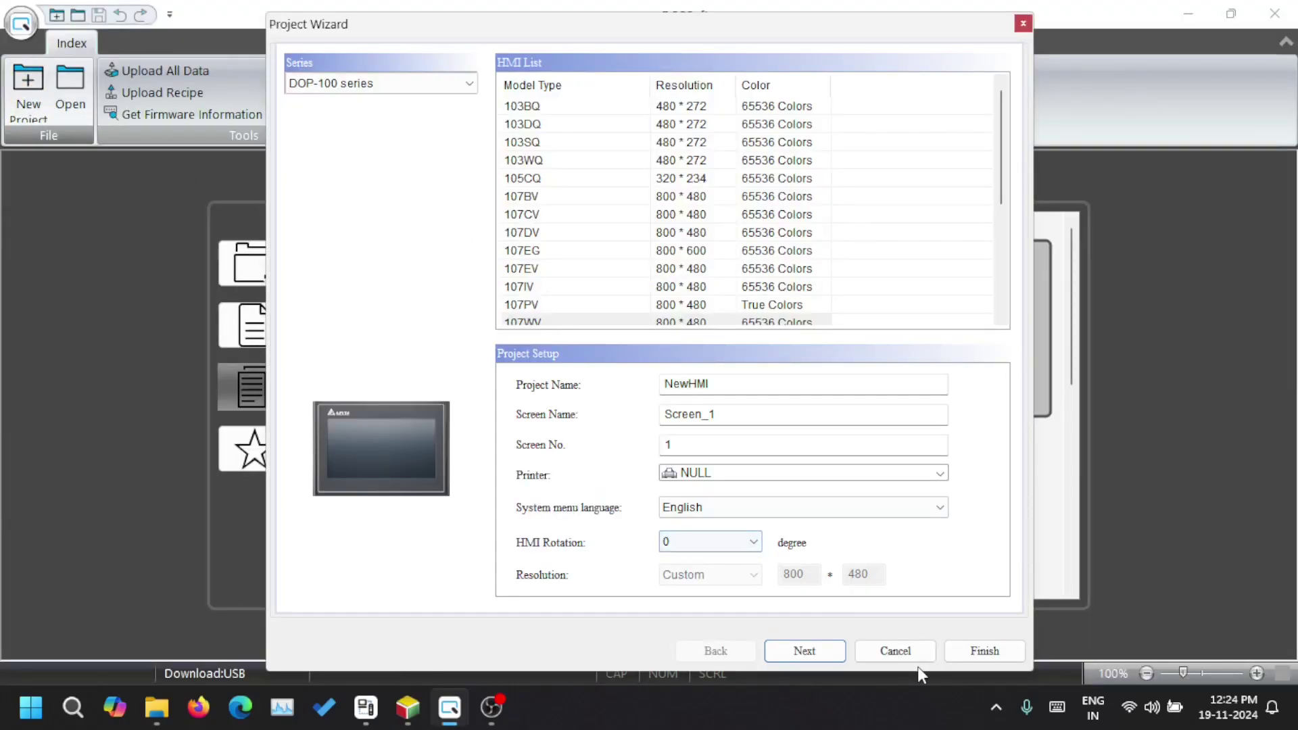
left_click(895, 650)
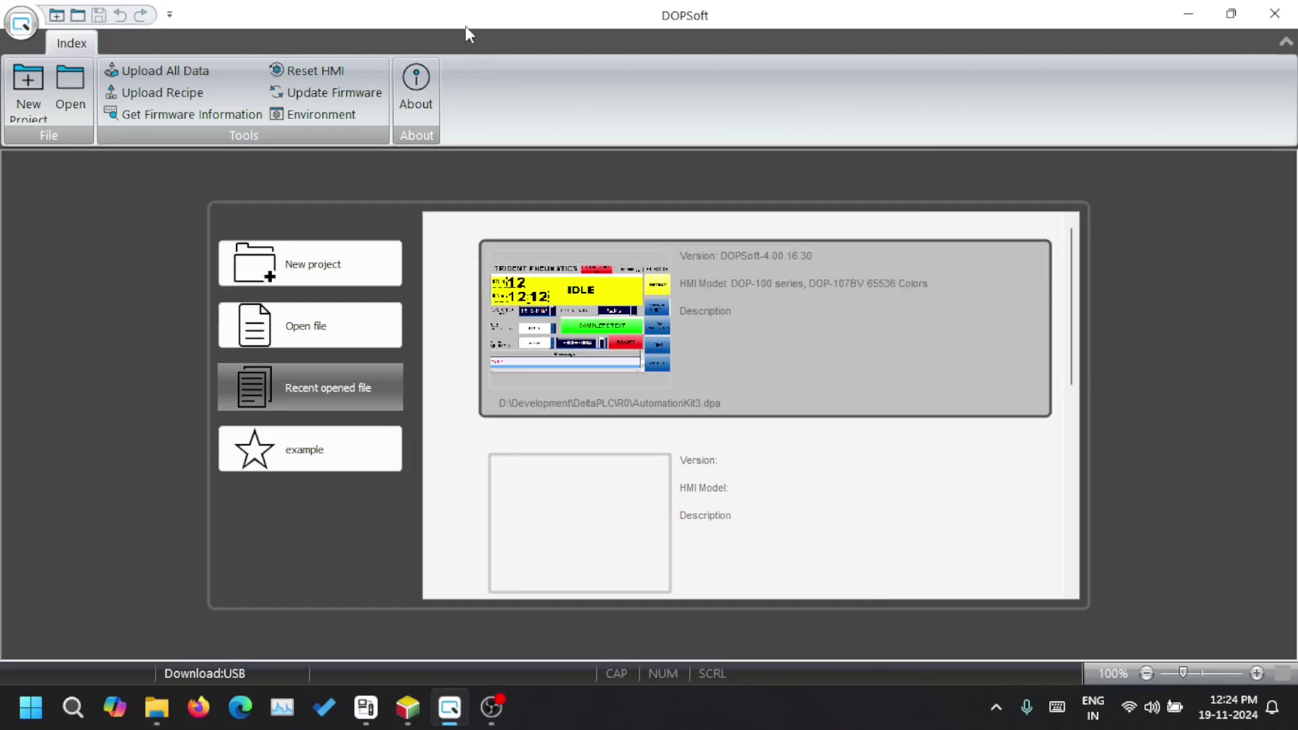
left_click(427, 91)
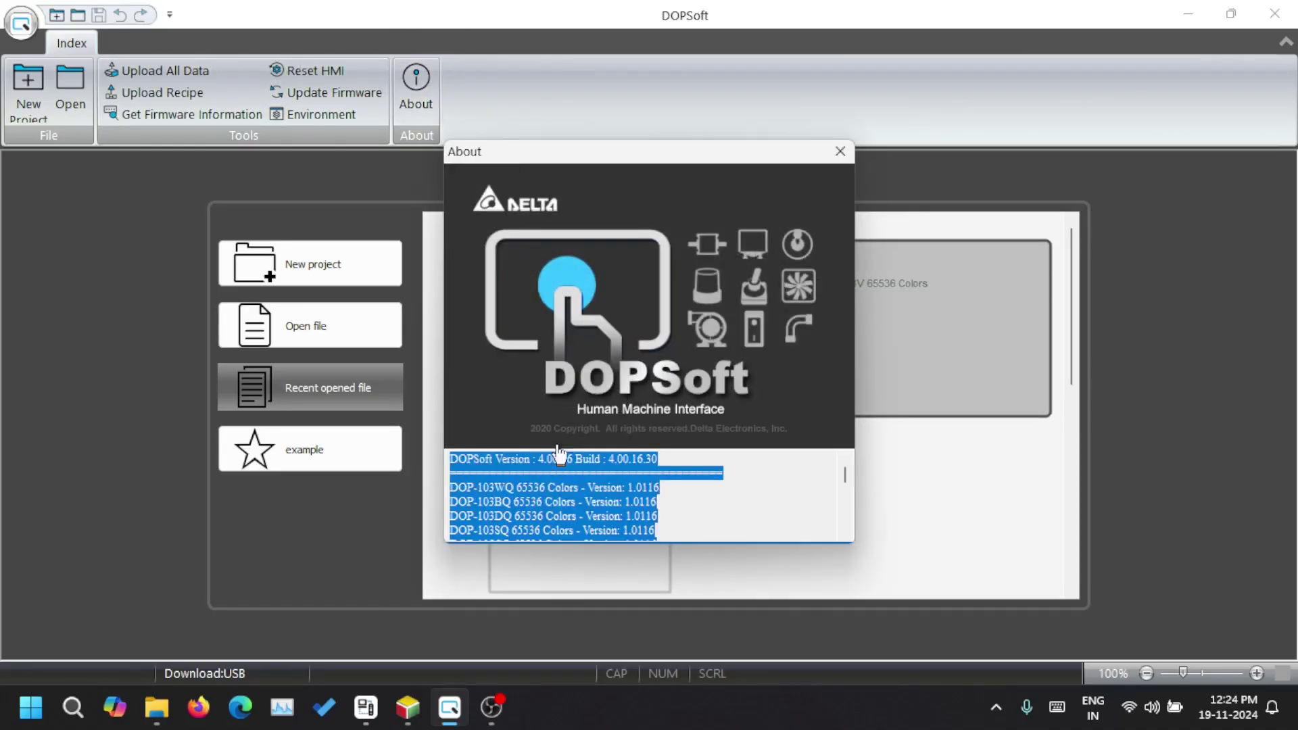
left_click(580, 465)
left_click_drag(606, 461, 662, 471)
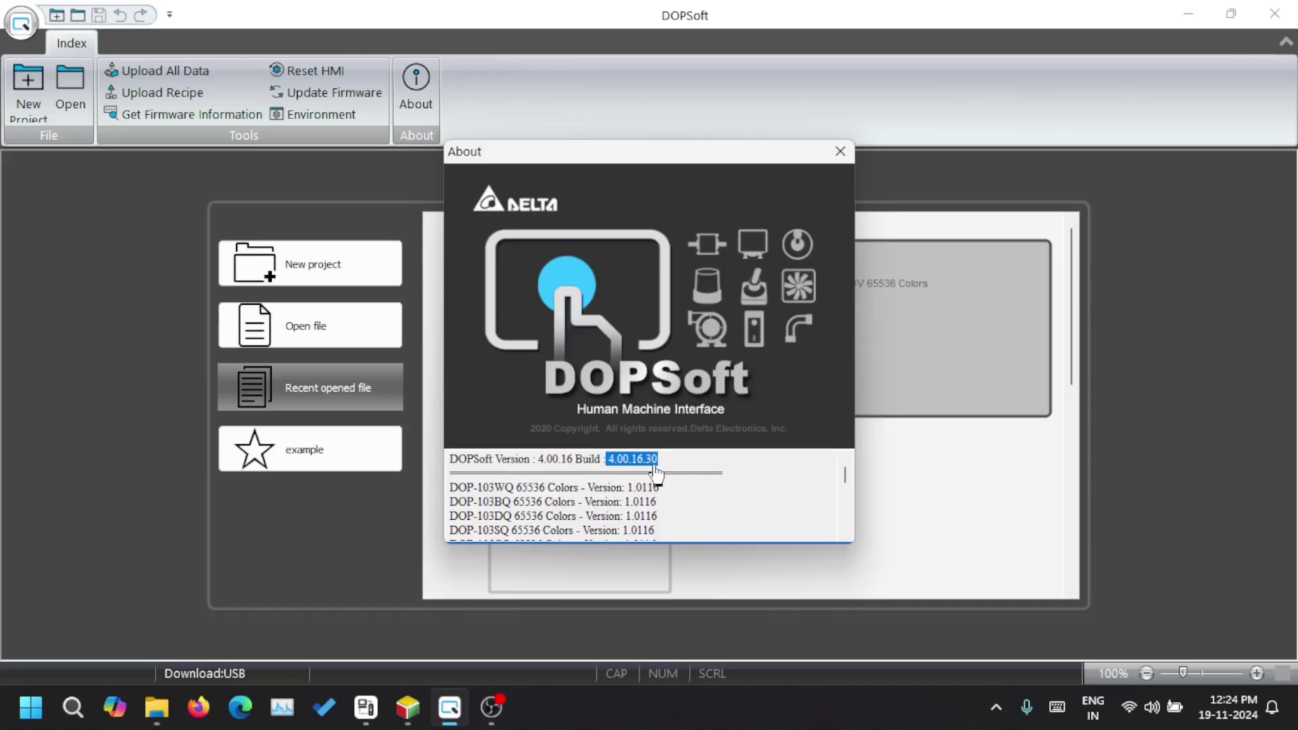
left_click(661, 472)
left_click(850, 153)
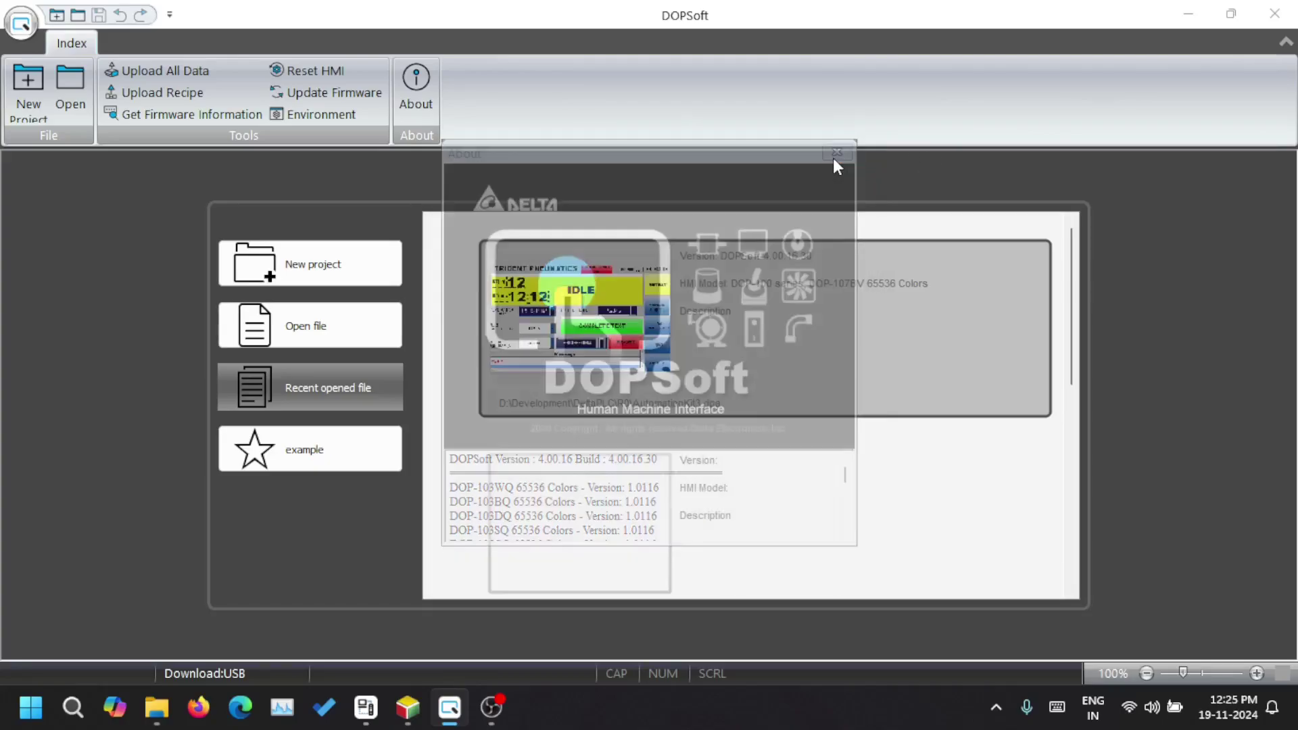
Start a new project for the 107BV HMI named SimHMITutorial and advance the wizard.
left_click(34, 100)
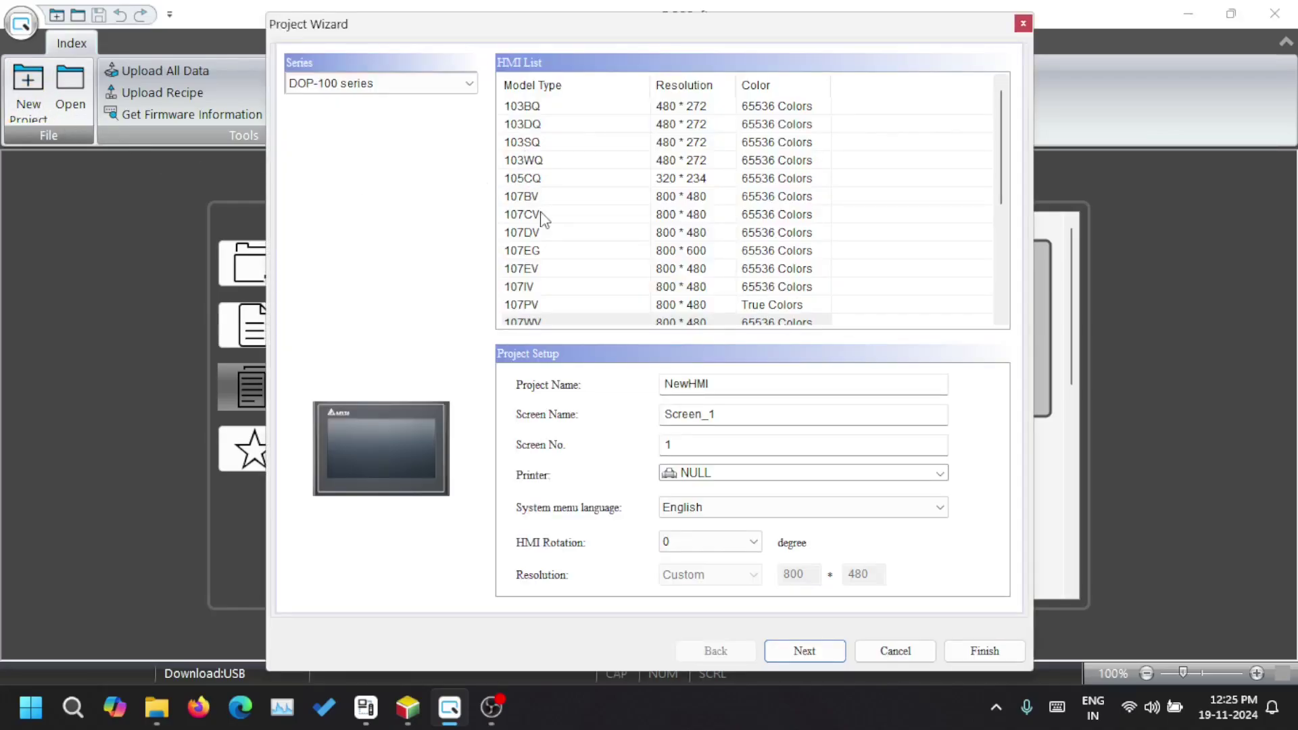
left_click(537, 304)
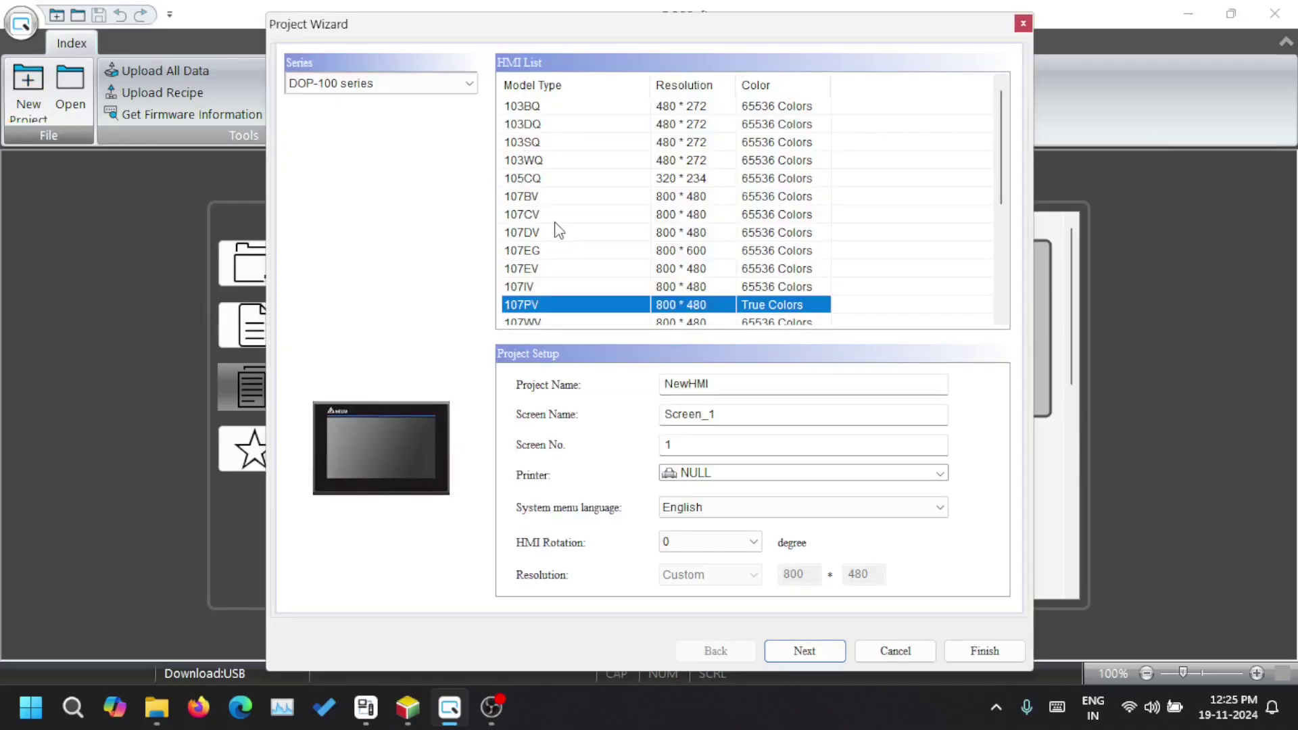
left_click(530, 196)
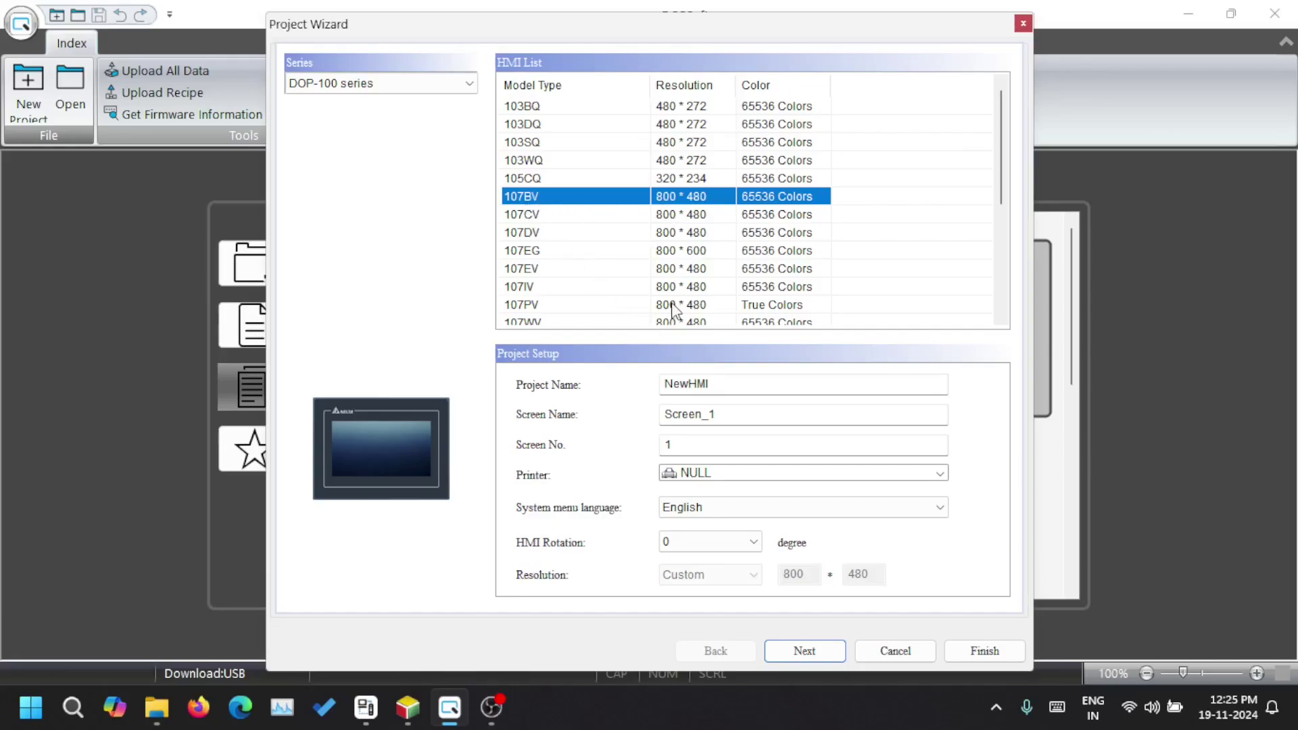
double_click(727, 386)
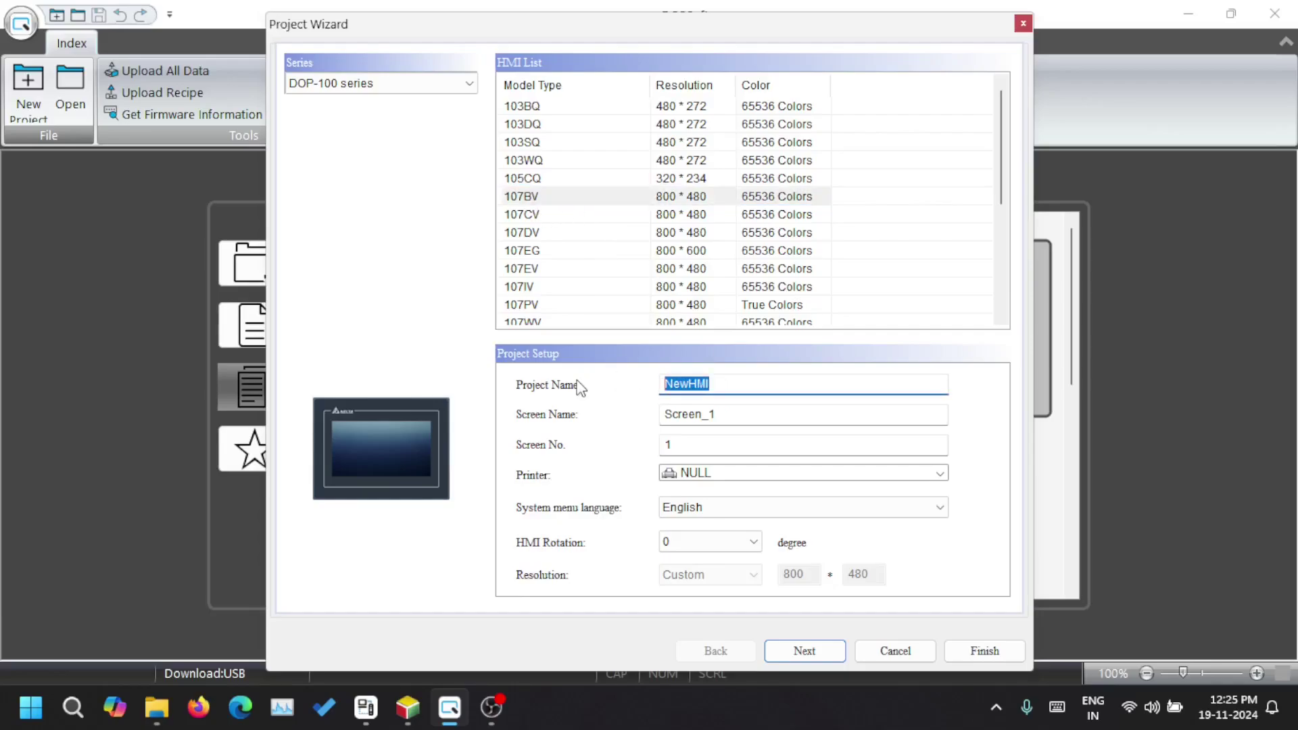
type("SimHMITutorial")
key("Tab")
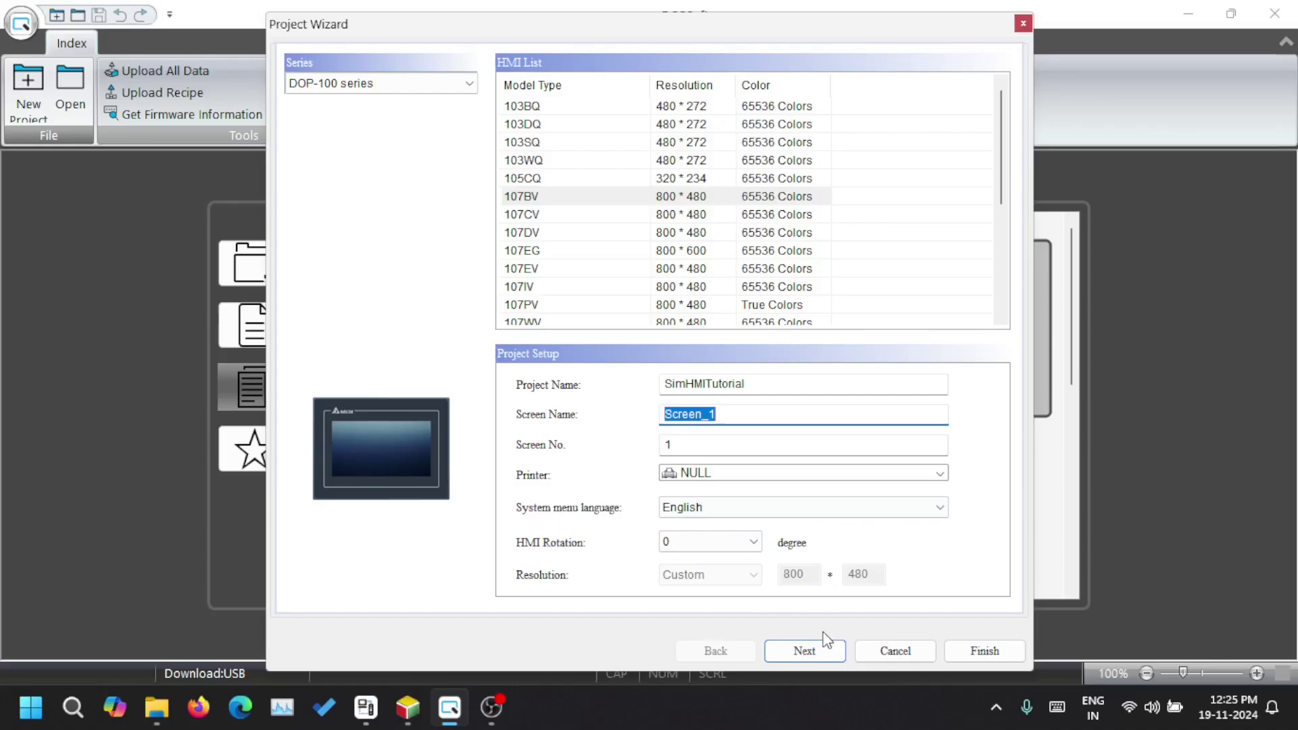
left_click(809, 656)
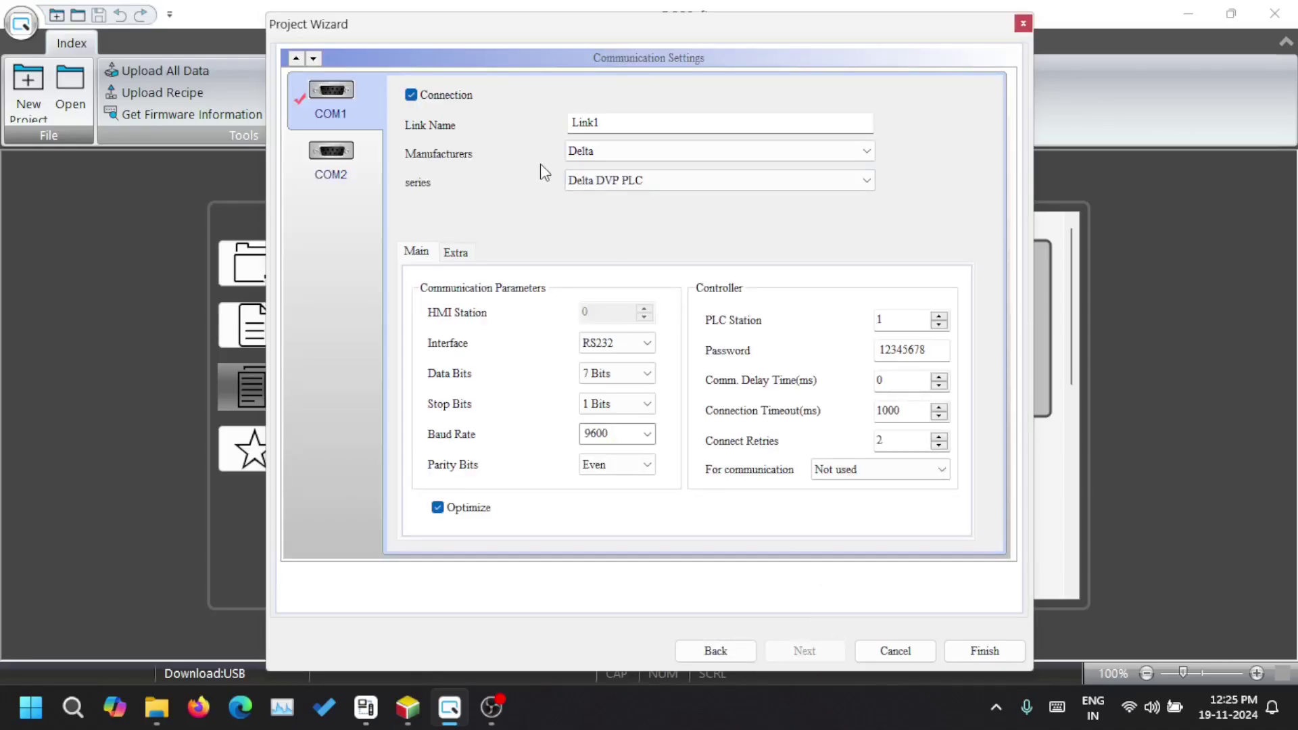
Review the COM2 and COM1 settings for the Delta DVP PLC link.
left_click(321, 156)
left_click(337, 156)
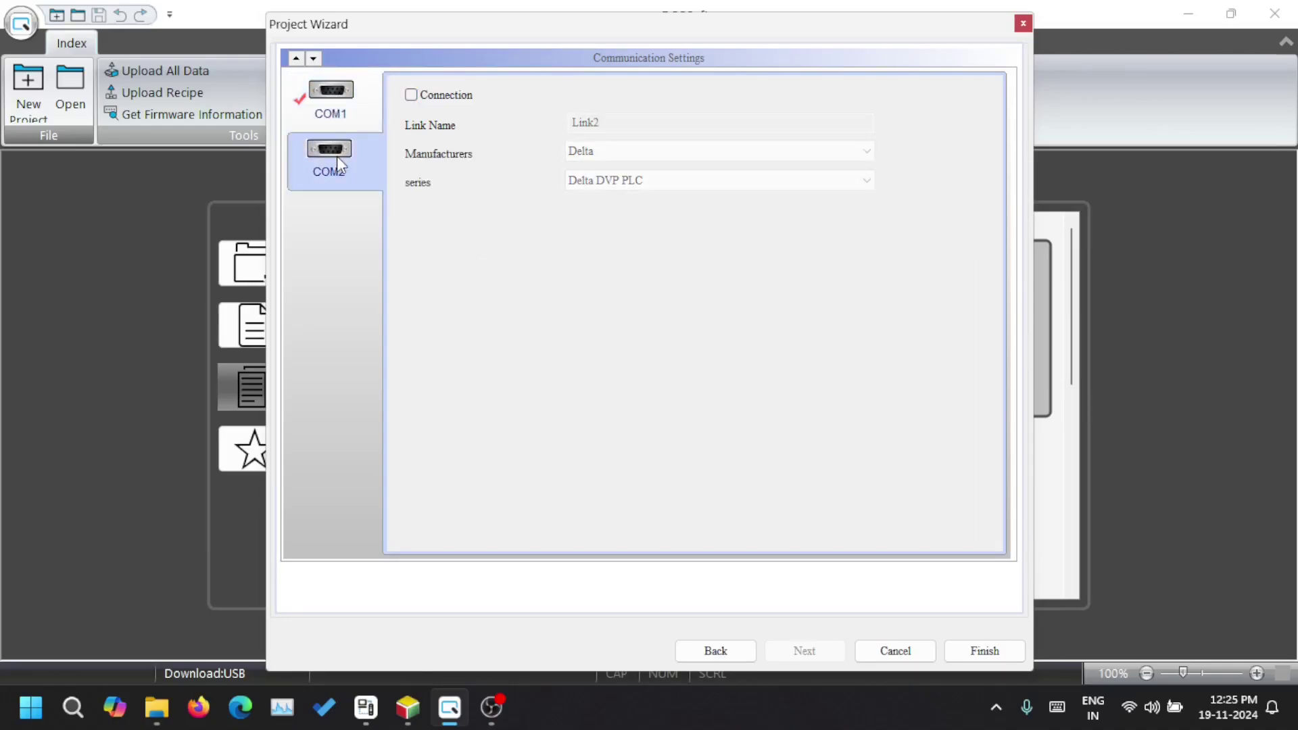
left_click(327, 93)
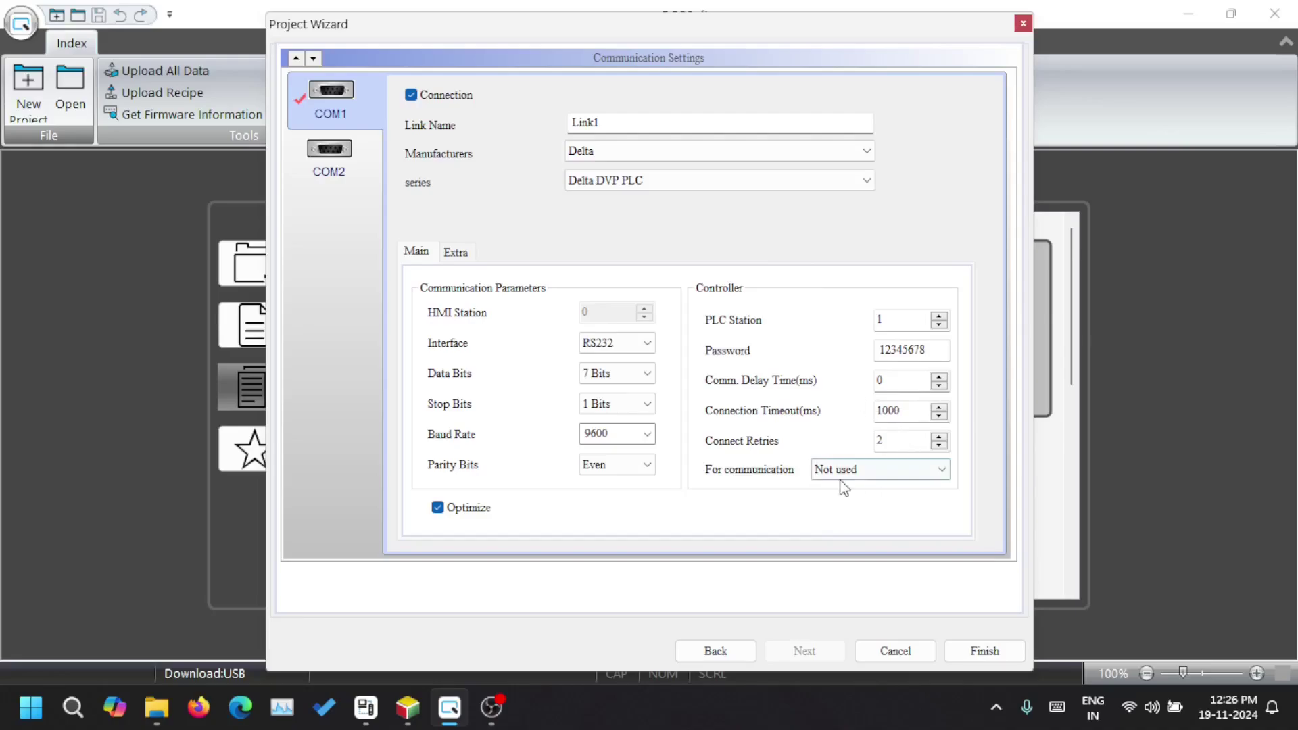
double_click(900, 346)
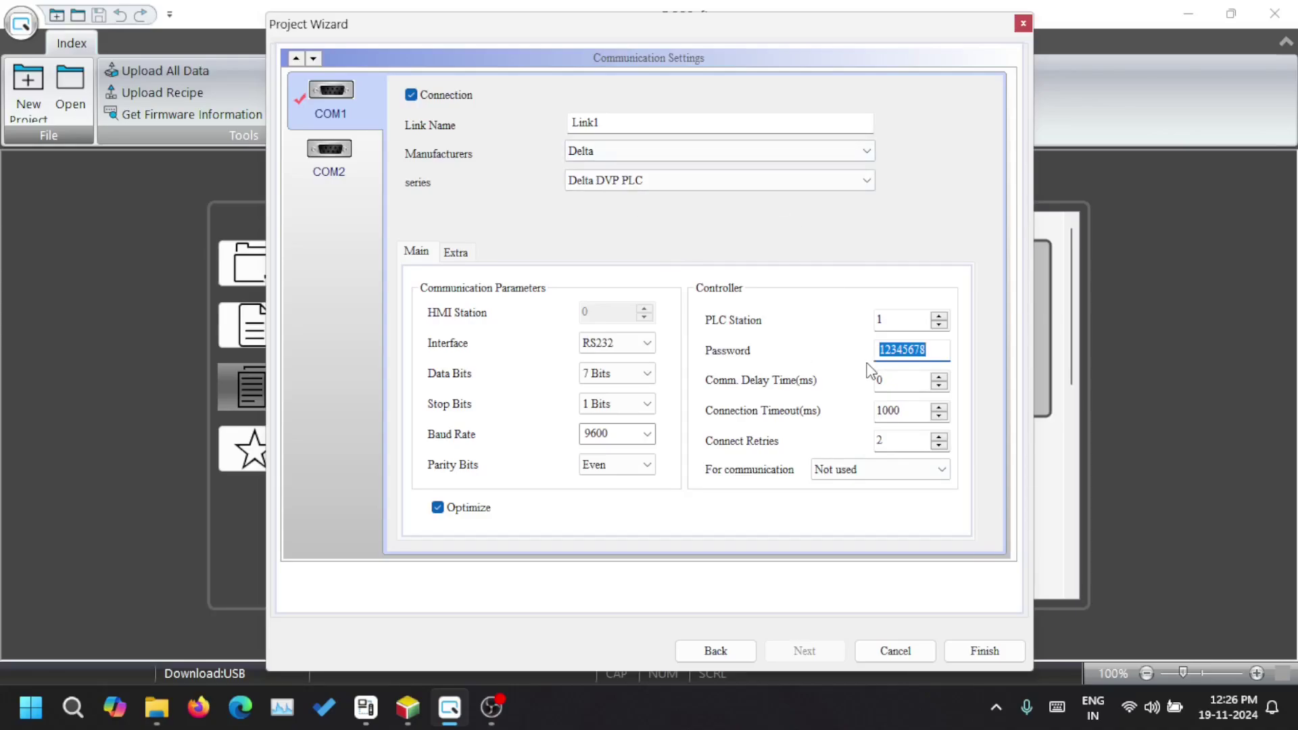
Leave the communication driver as Not used and finish the wizard to open Screen_1.
left_click(832, 469)
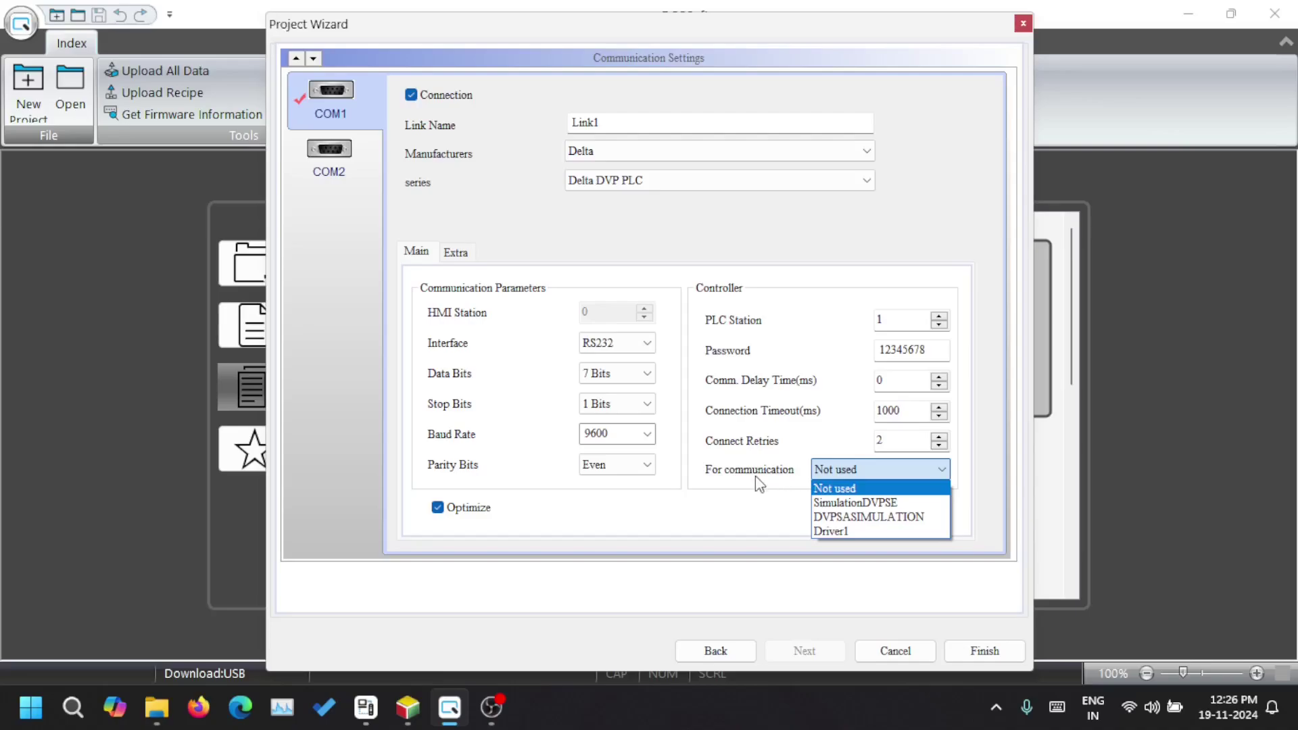
left_click(805, 487)
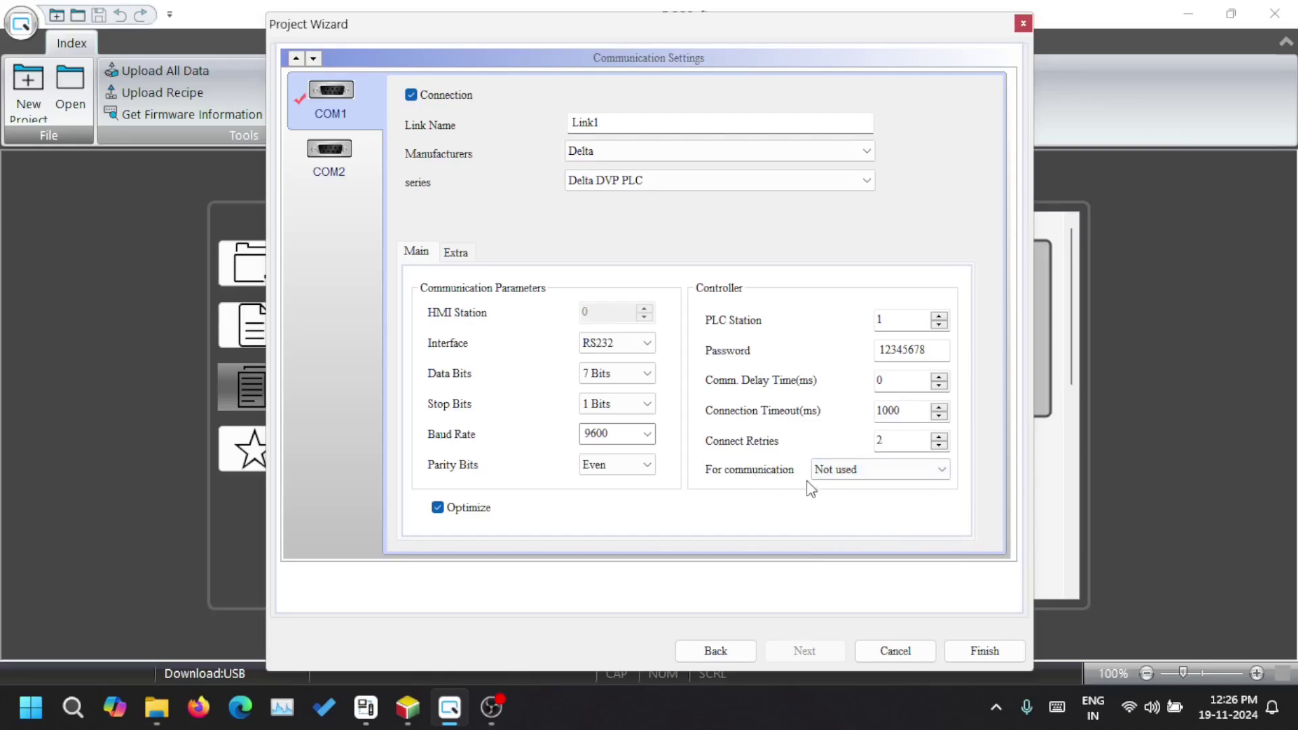
left_click(830, 473)
left_click(742, 486)
left_click(828, 476)
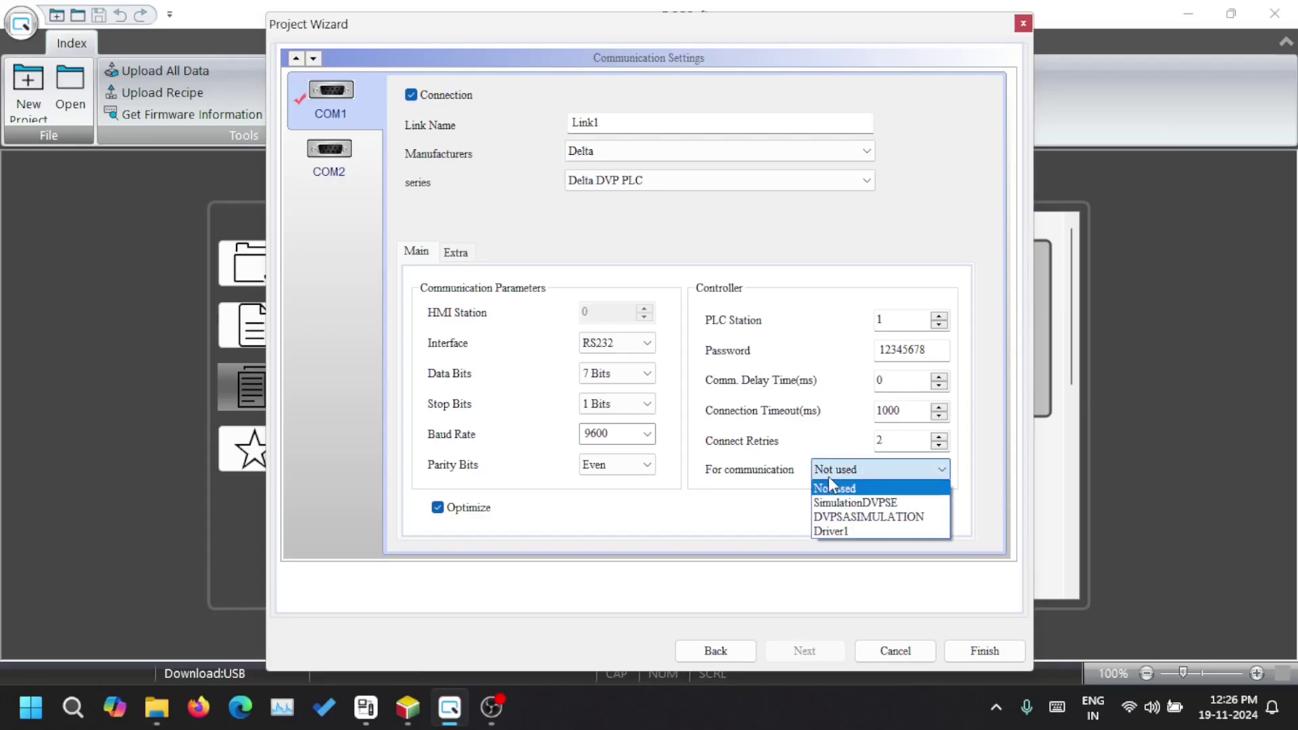
left_click(737, 500)
left_click(821, 472)
left_click(710, 498)
left_click(1007, 650)
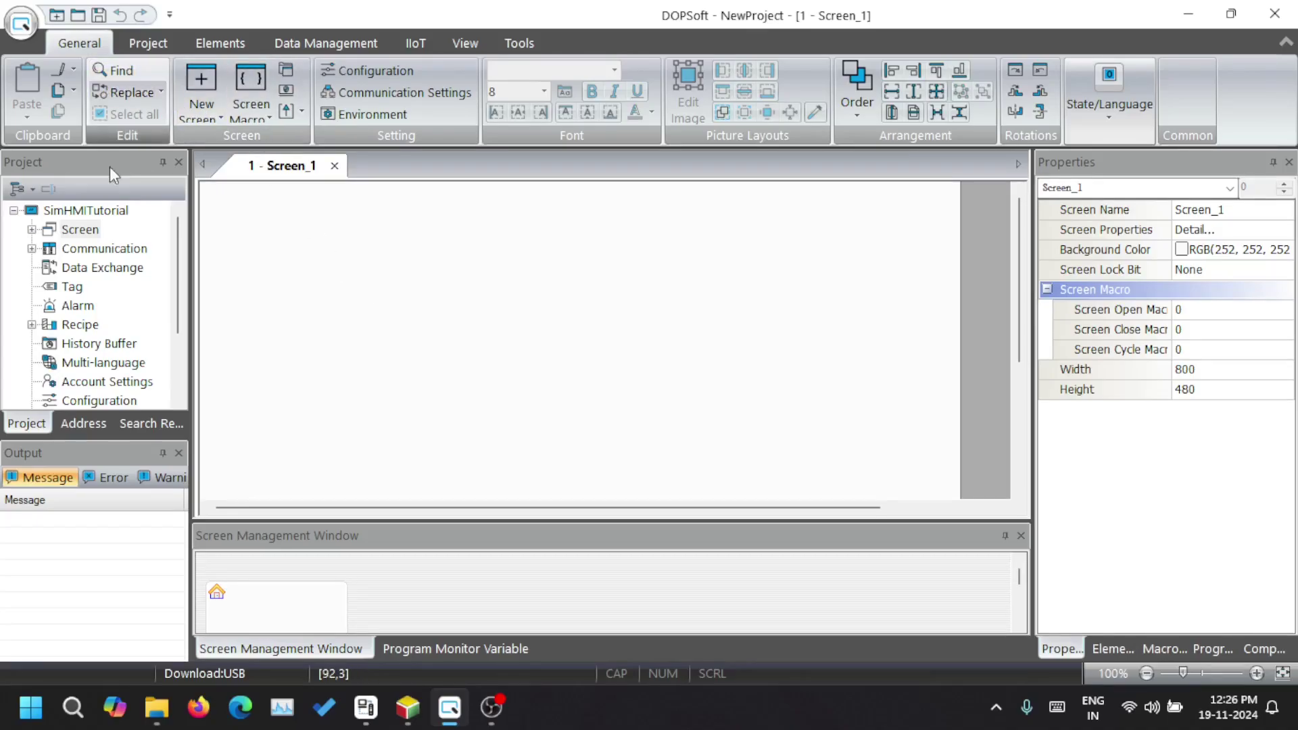
Draw a Numeric Display element from Data Display onto Screen_1.
left_click(198, 47)
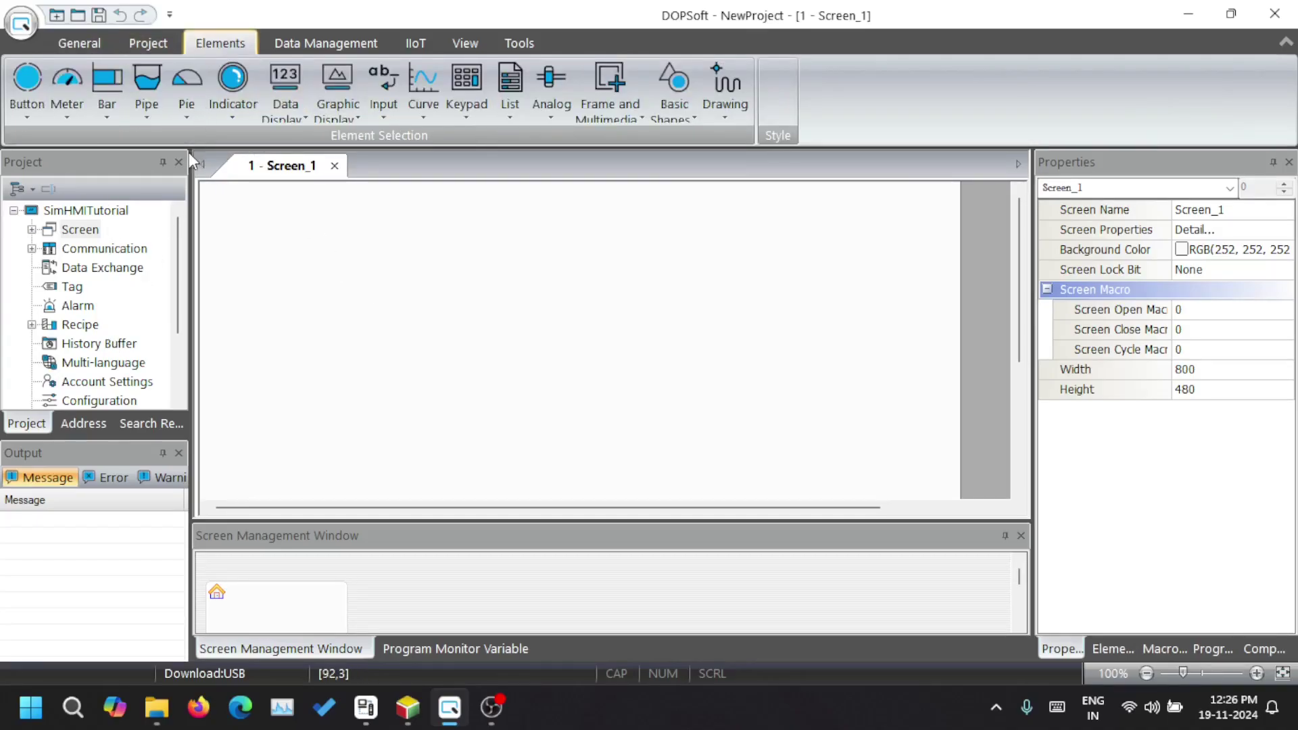
left_click(299, 111)
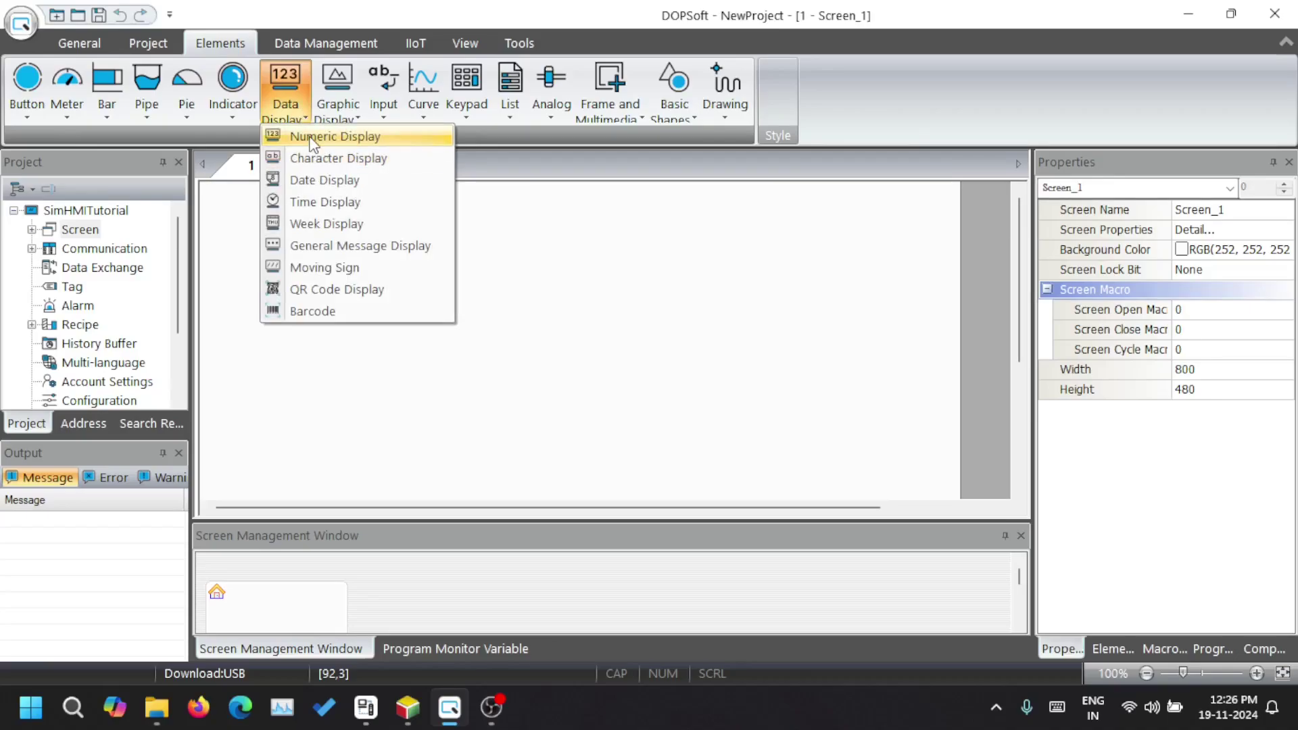
left_click(312, 137)
left_click_drag(336, 240, 580, 352)
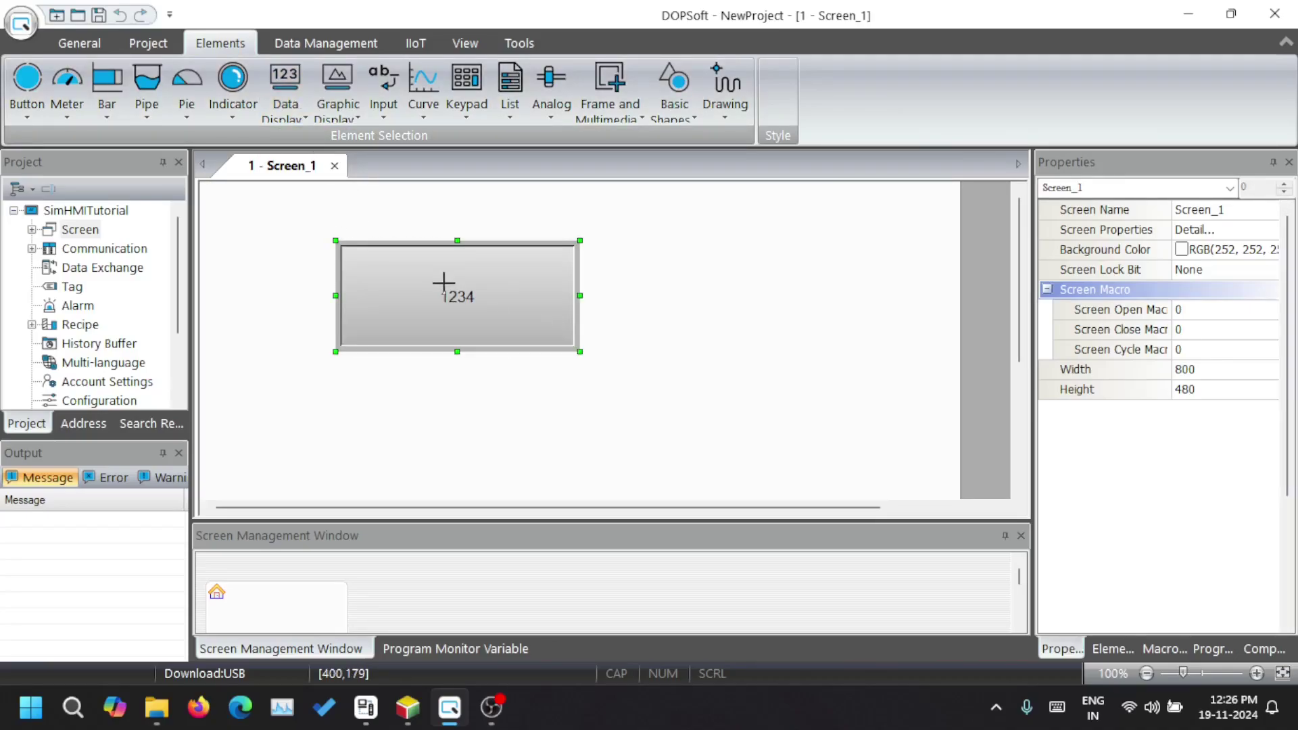
Apply the dark blue gradient style to the numeric display.
left_click(505, 291)
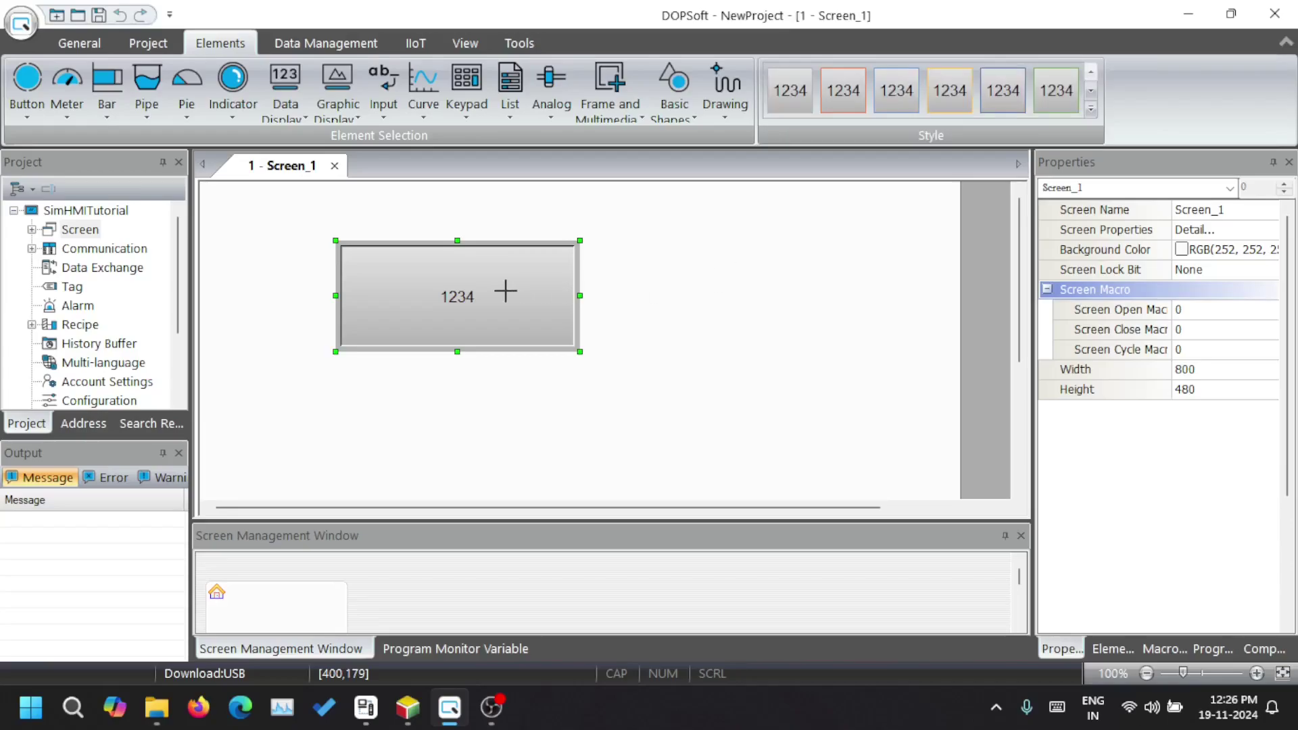
left_click(503, 291)
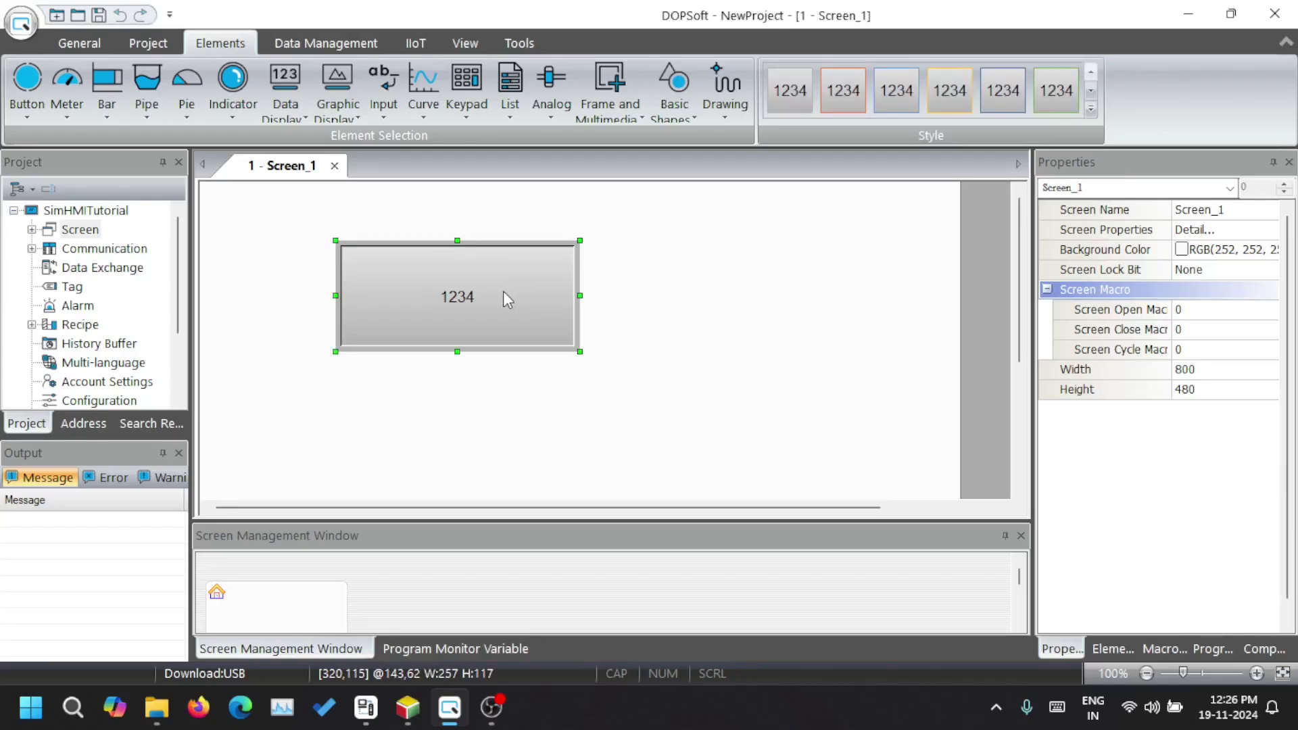
left_click(1017, 110)
left_click(1090, 109)
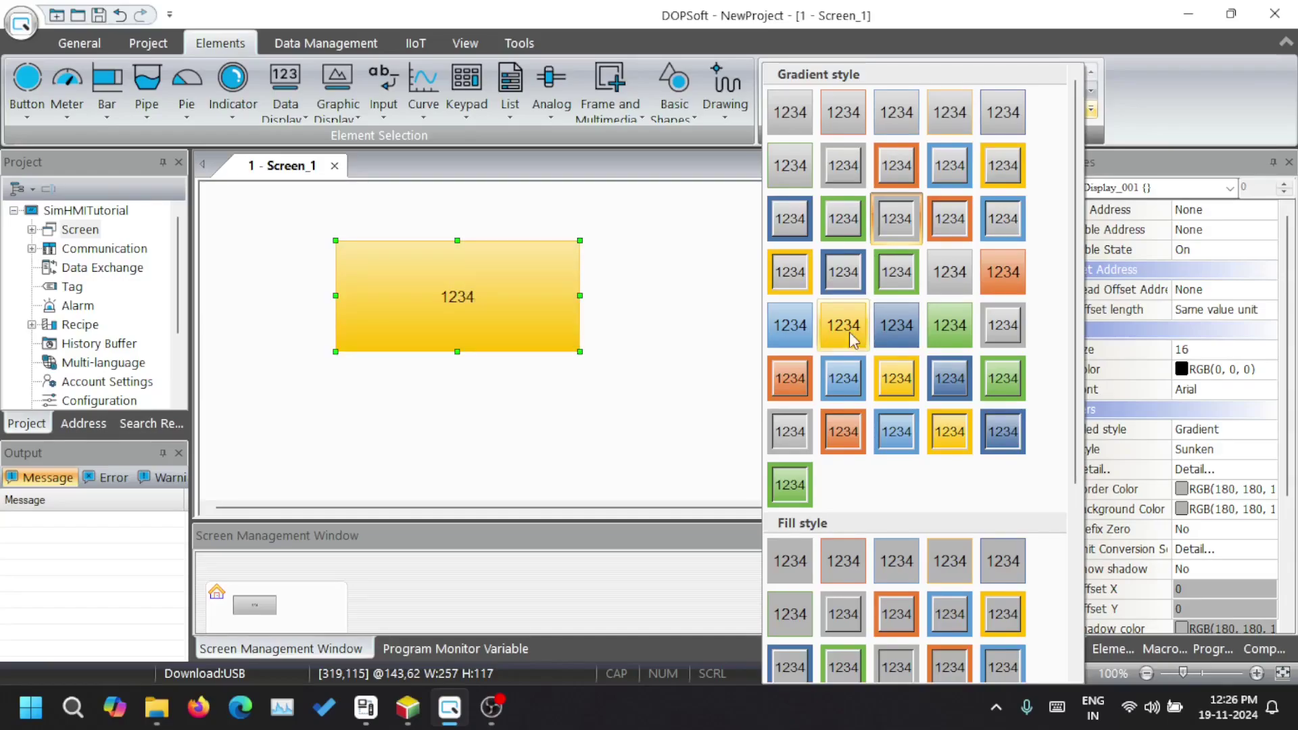
left_click(896, 325)
Inspect the numeric display's properties, then cancel without changes.
left_click(623, 339)
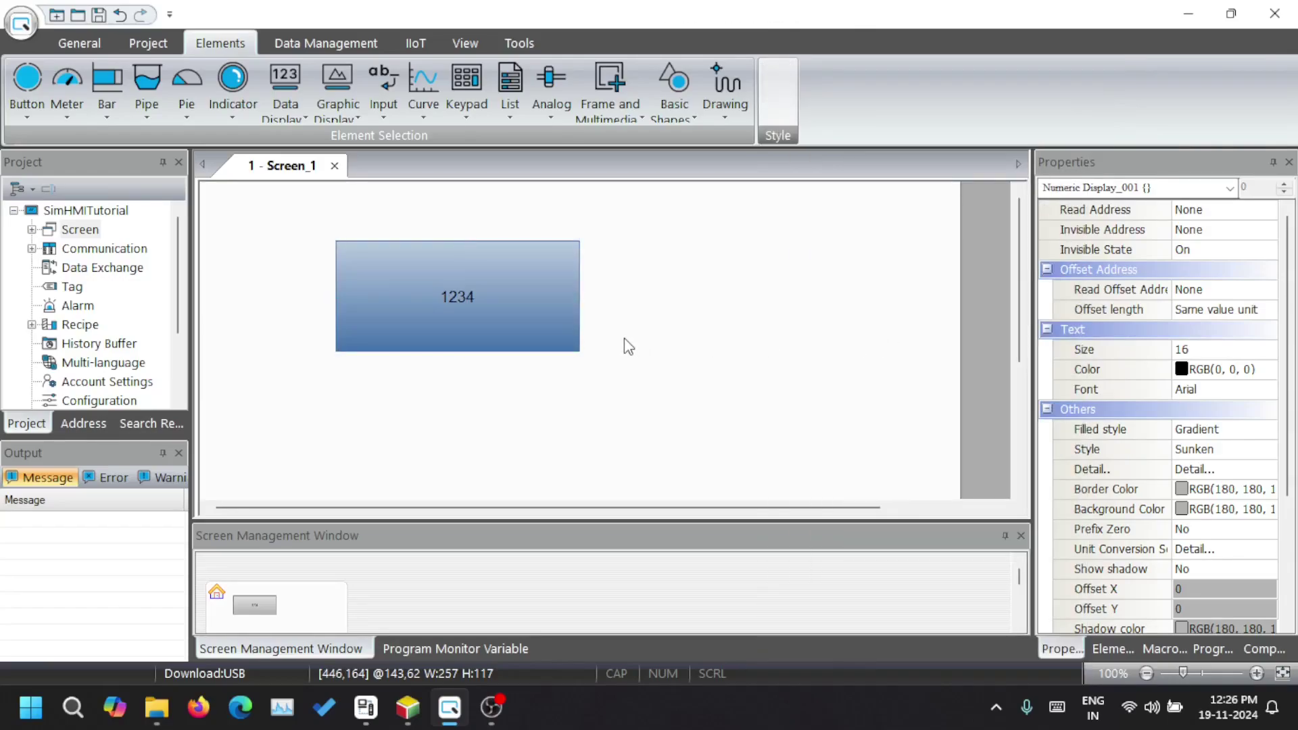
left_click(466, 306)
double_click(467, 305)
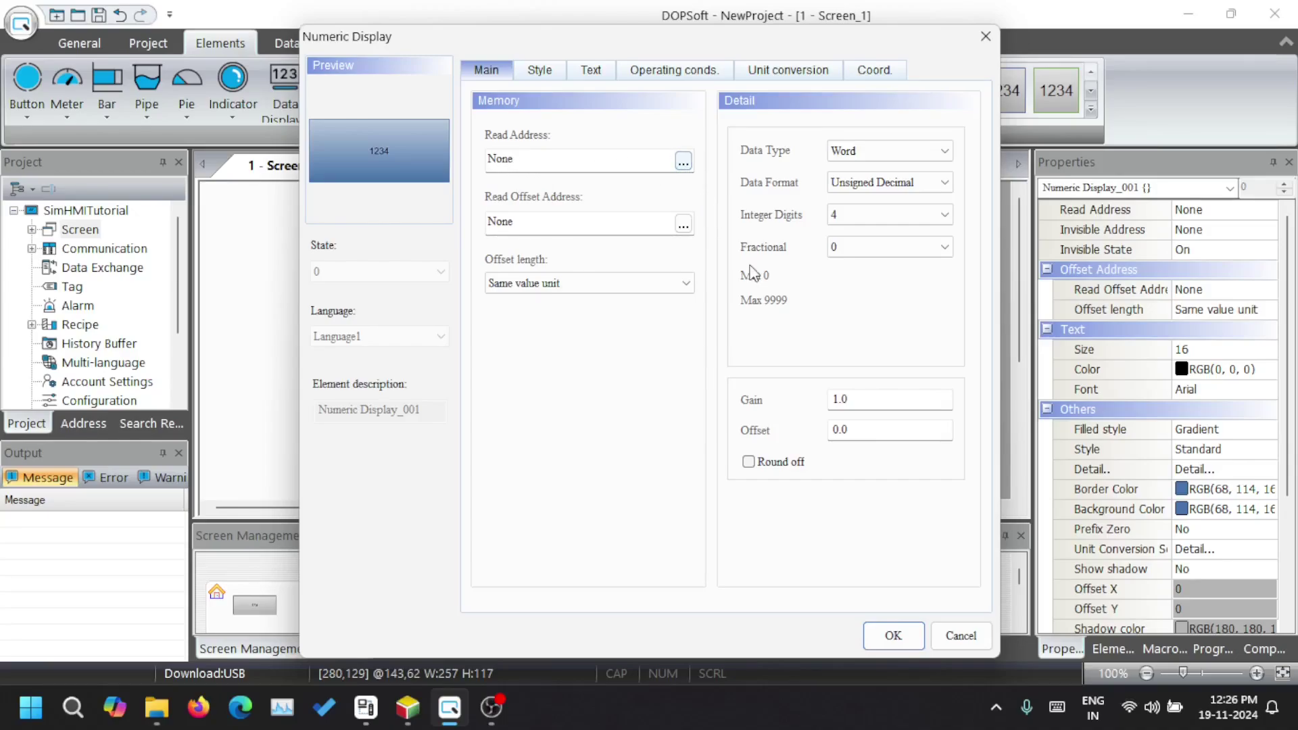
left_click(958, 636)
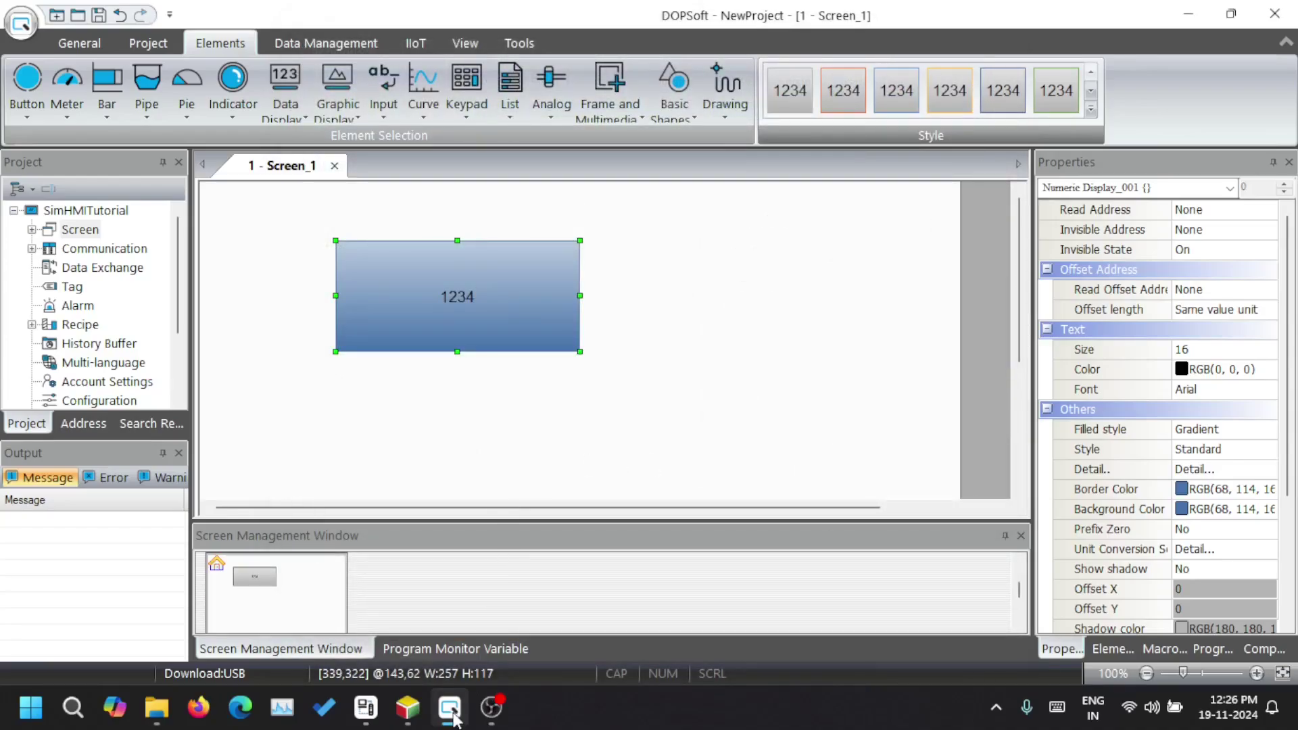
Switch to ISPSoft and check its About box showing version 3.17.
left_click(449, 639)
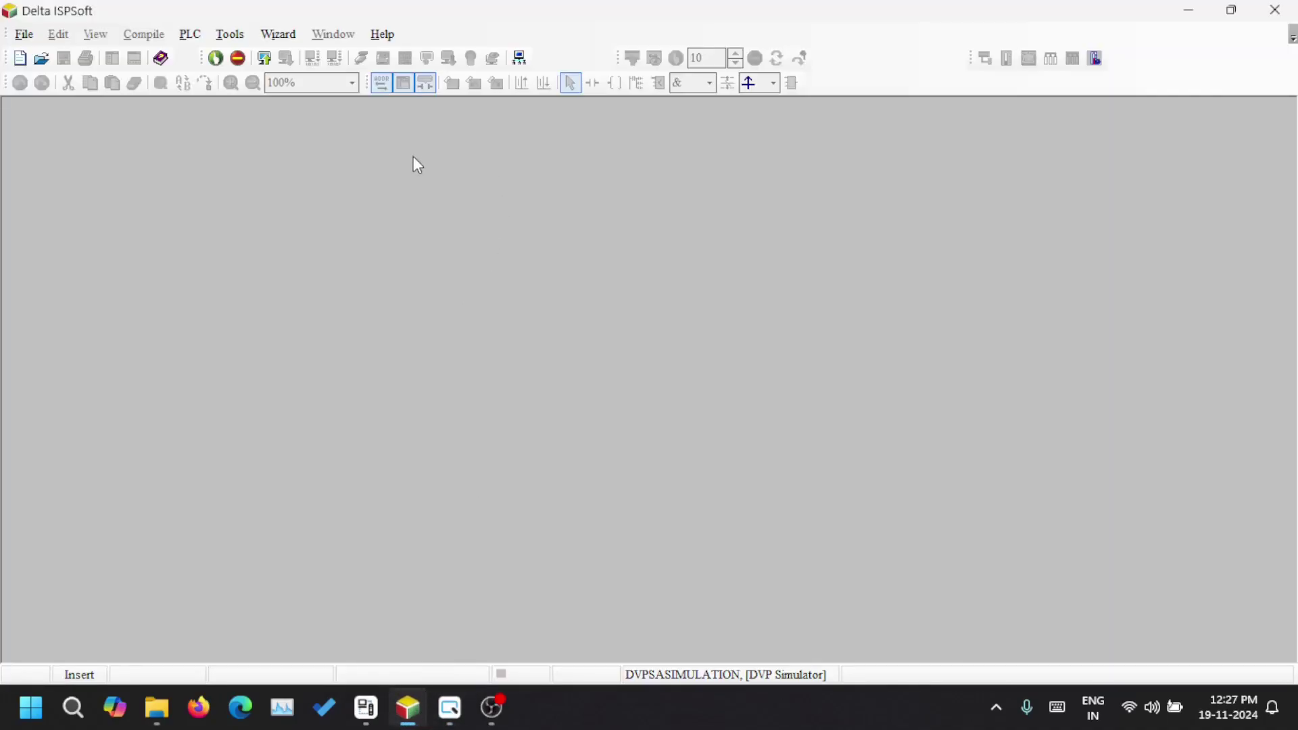
left_click(383, 34)
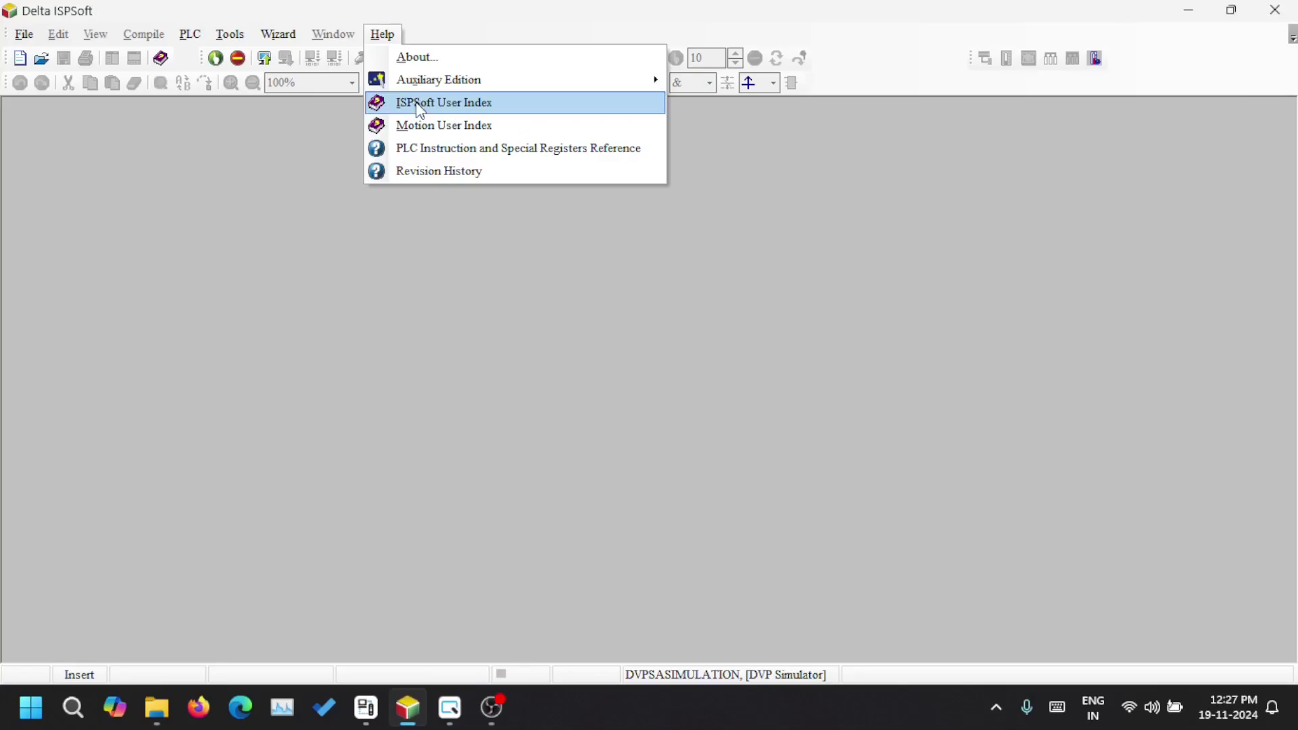
left_click(422, 61)
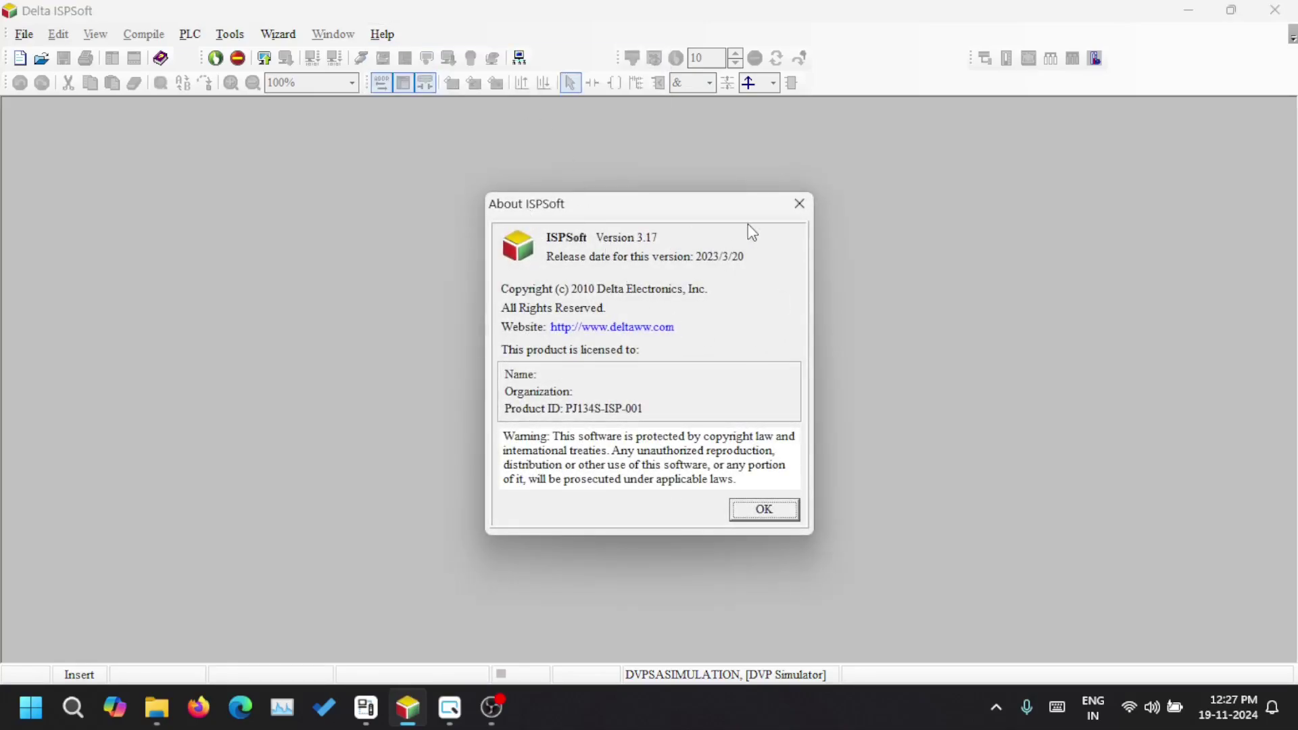
left_click(808, 212)
Reopen Help > About to reconfirm version 3.17, released 2023/3/20.
left_click(375, 37)
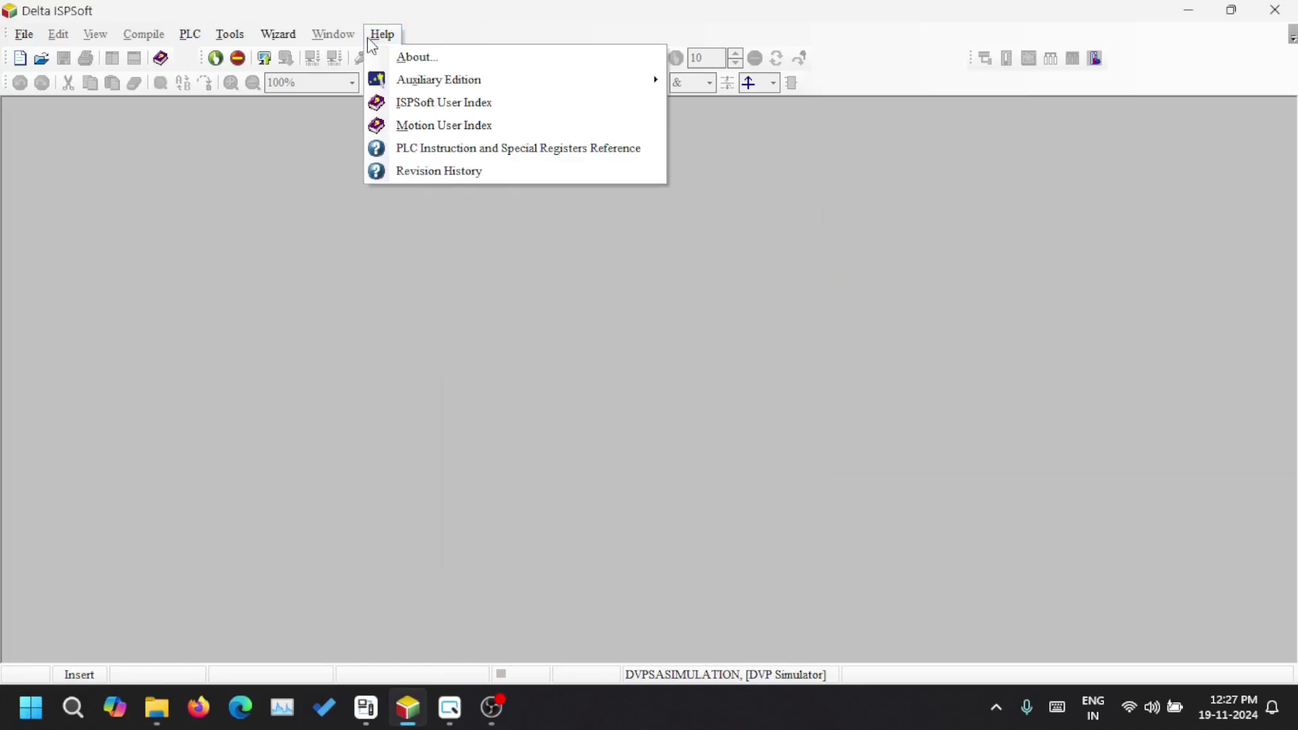
left_click(210, 185)
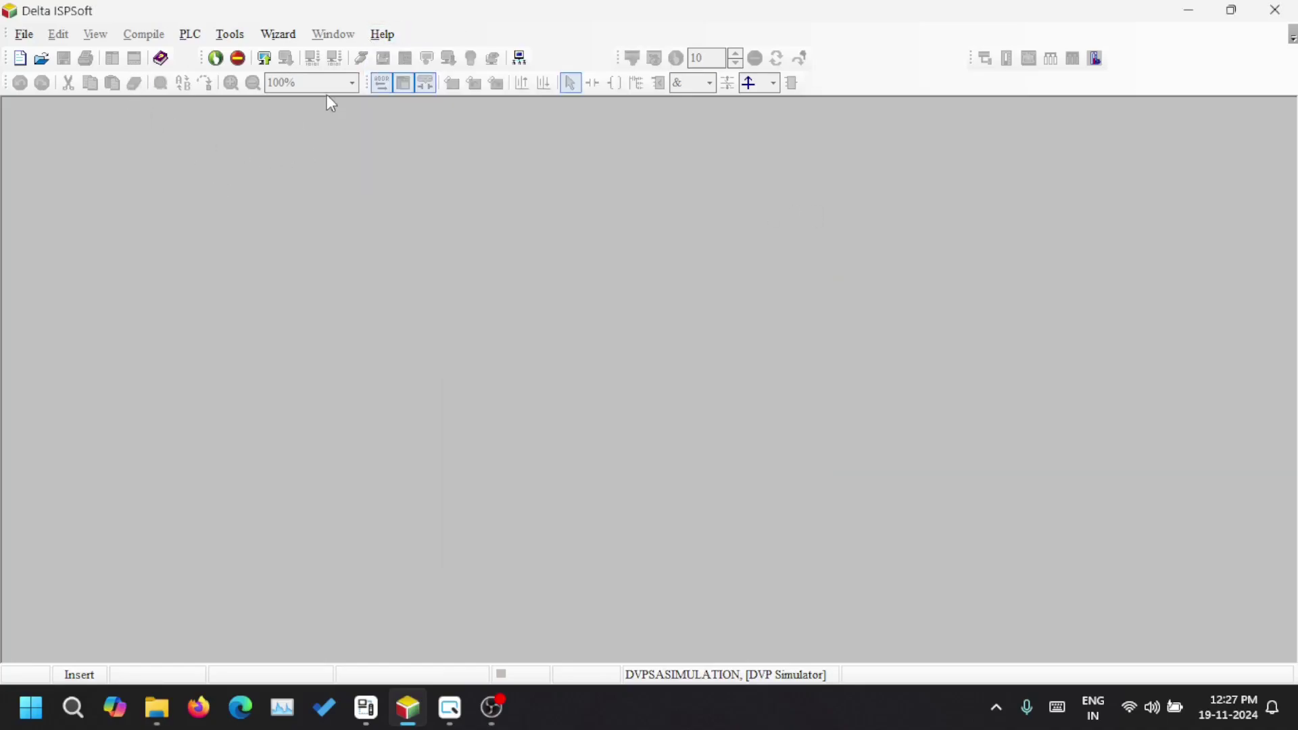
left_click(383, 35)
left_click(403, 59)
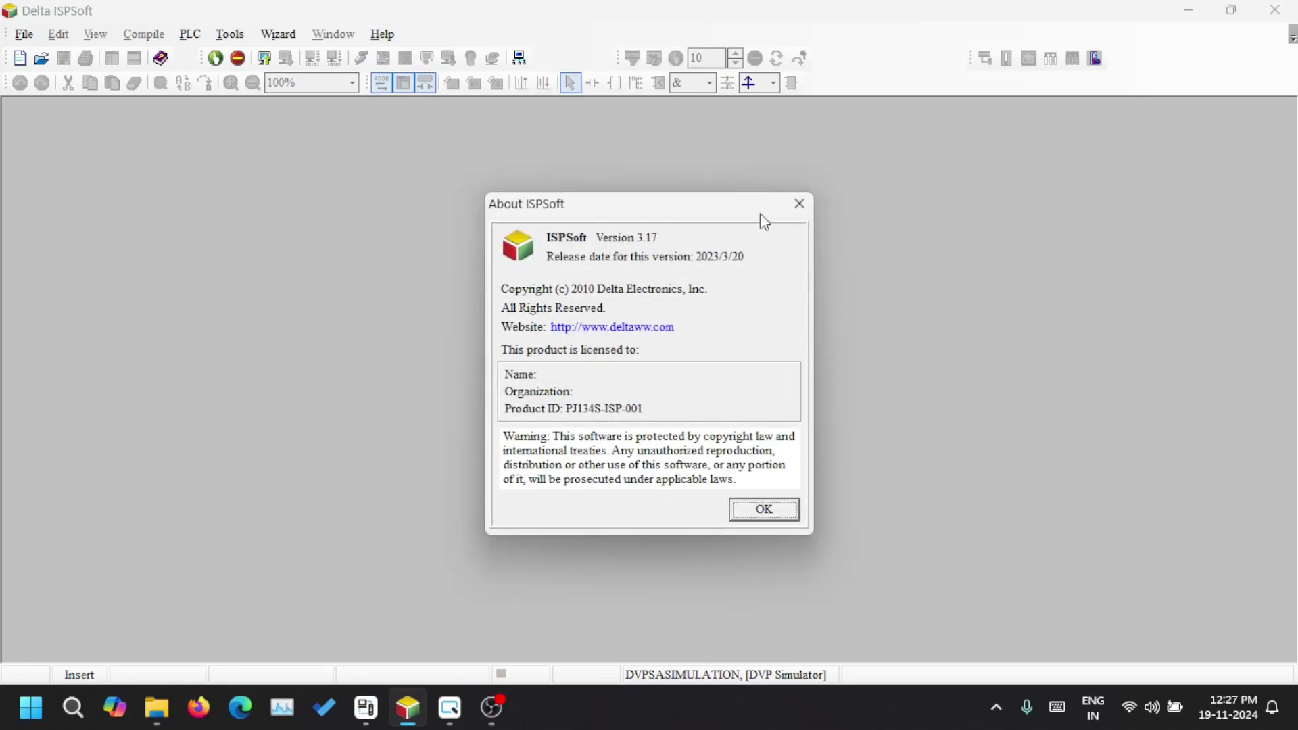
left_click(799, 204)
left_click(25, 35)
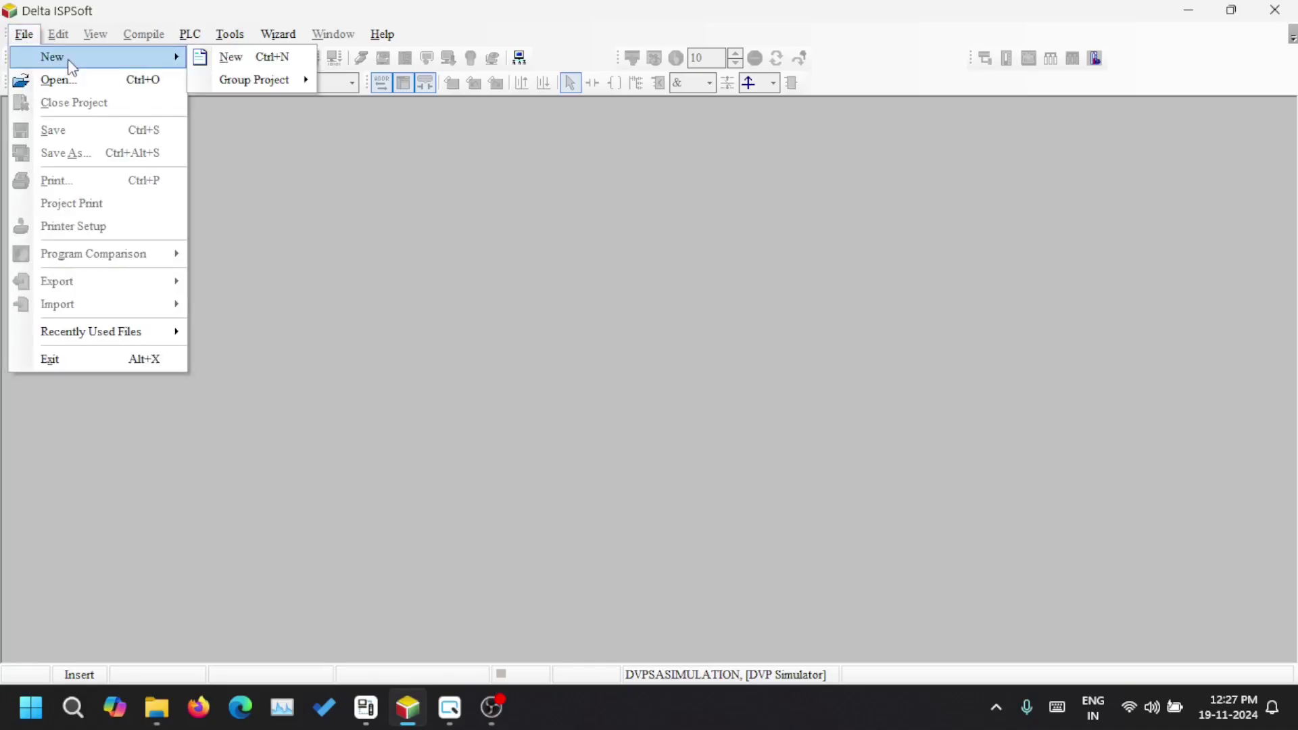
Create a new ISPSoft project named HMISIMPLC with PLC type SE.
left_click(198, 66)
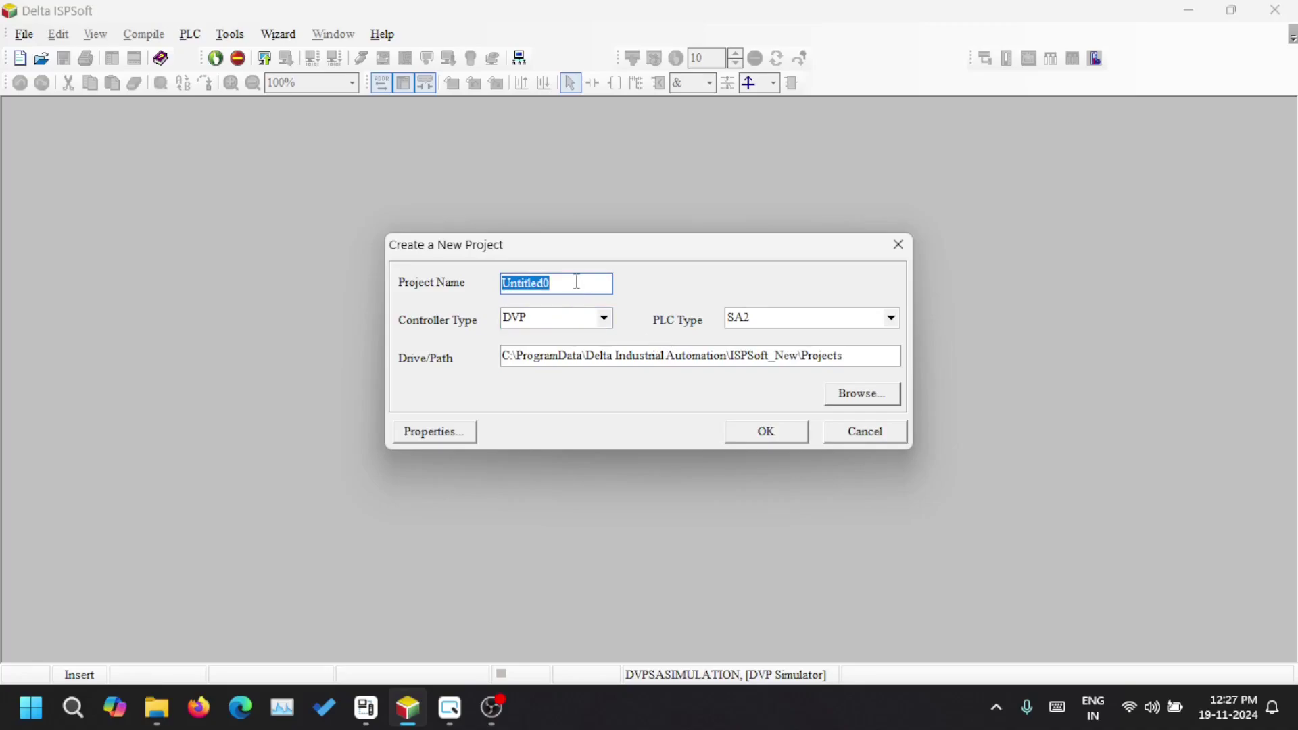
type("HMISIMPLC")
left_click(802, 320)
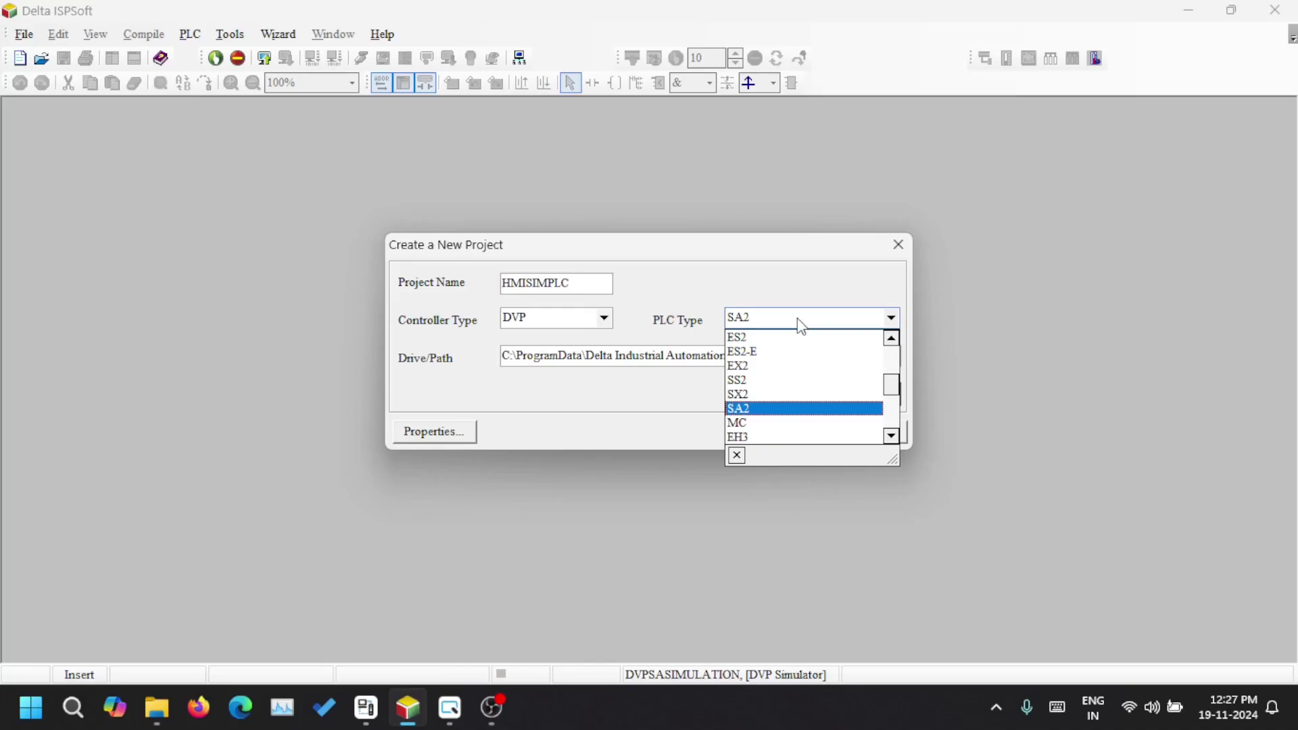
scroll(801, 364, "down", 3)
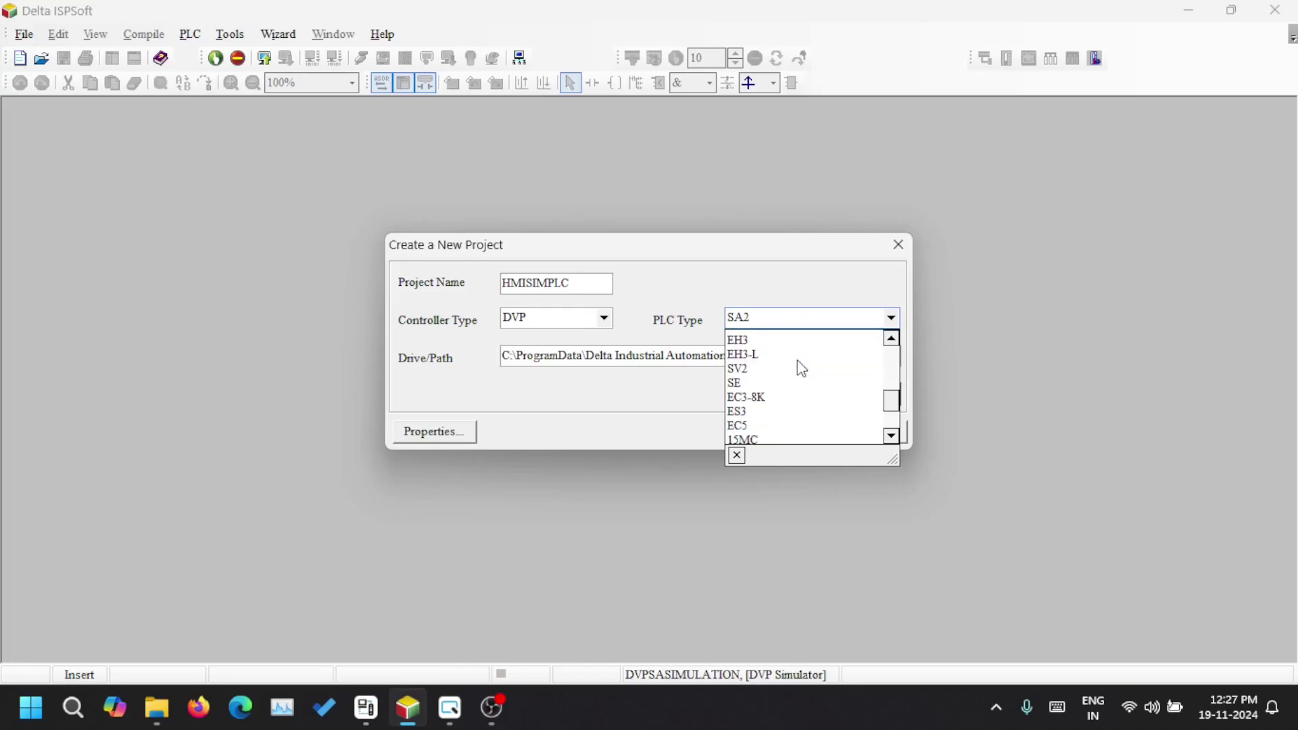
left_click(738, 382)
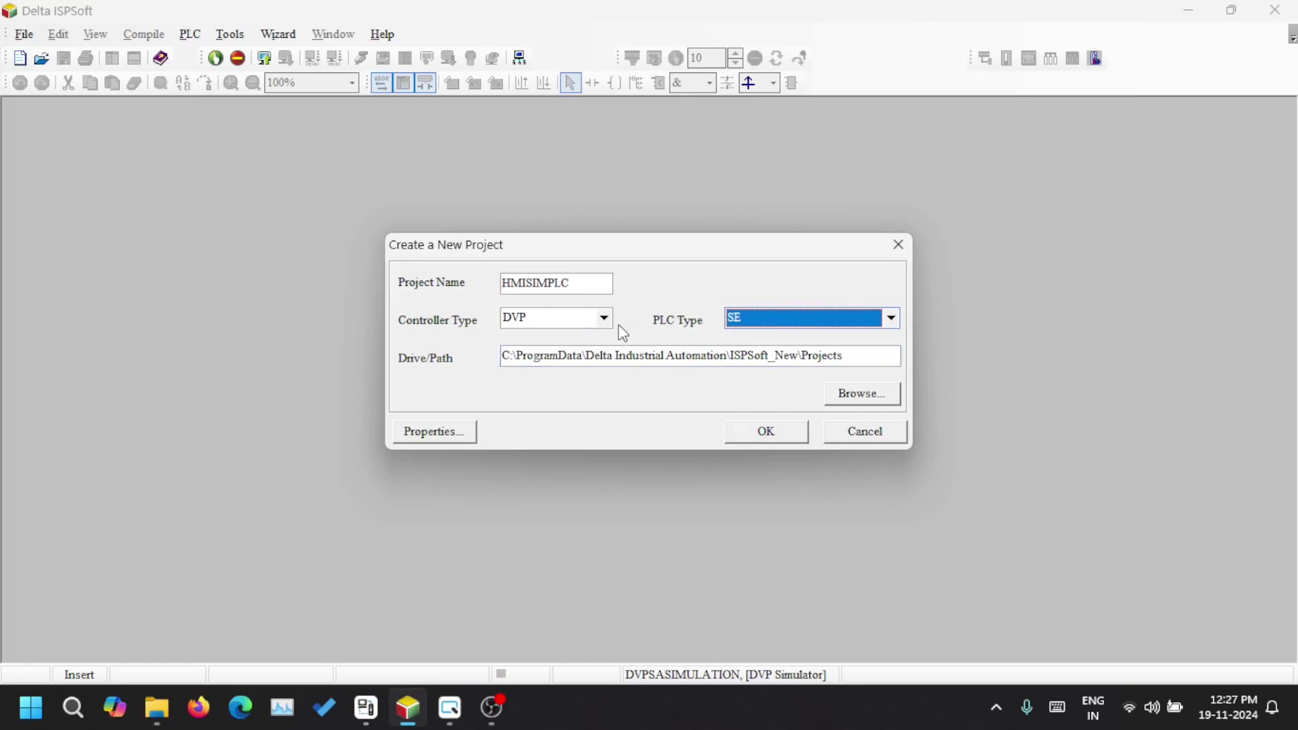
left_click(753, 318)
Confirm the HMISIMPLC project, bring up COMMGR's driver list, and search Windows for 'commmgr'.
left_click(768, 436)
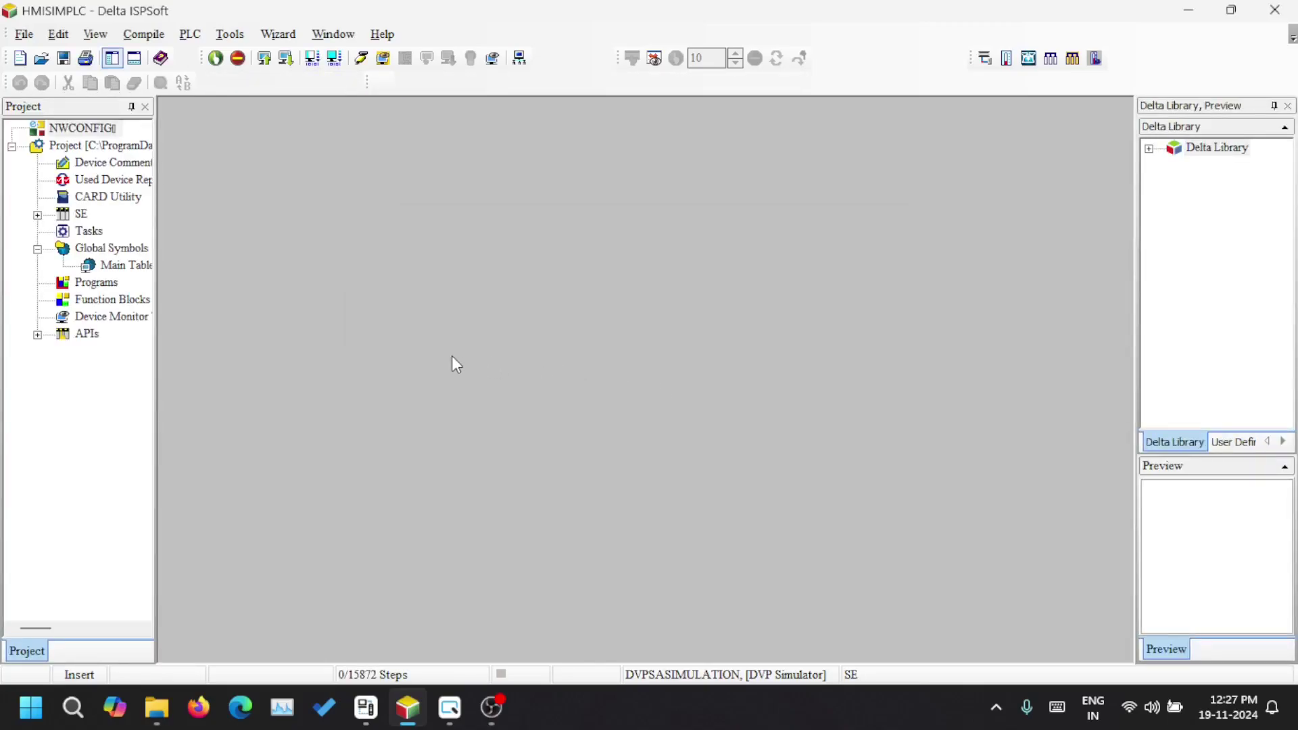
left_click(366, 708)
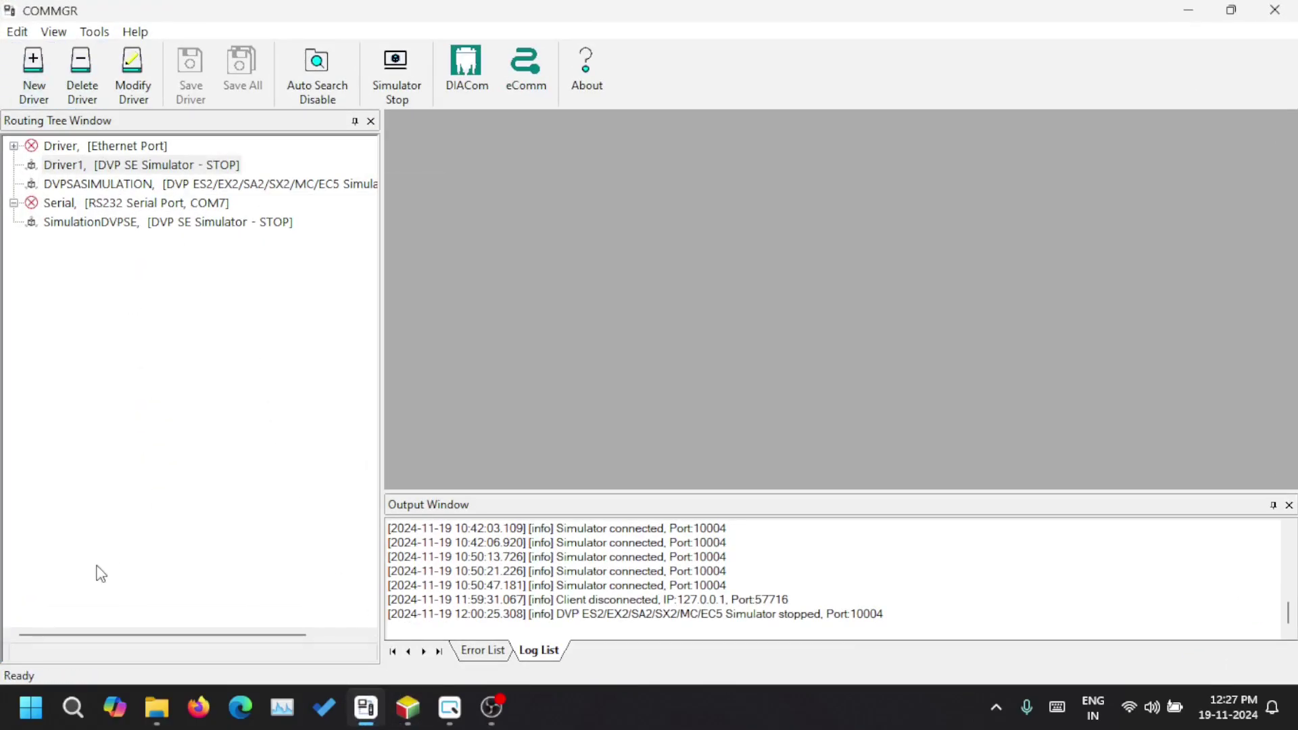
key("super")
type("commm")
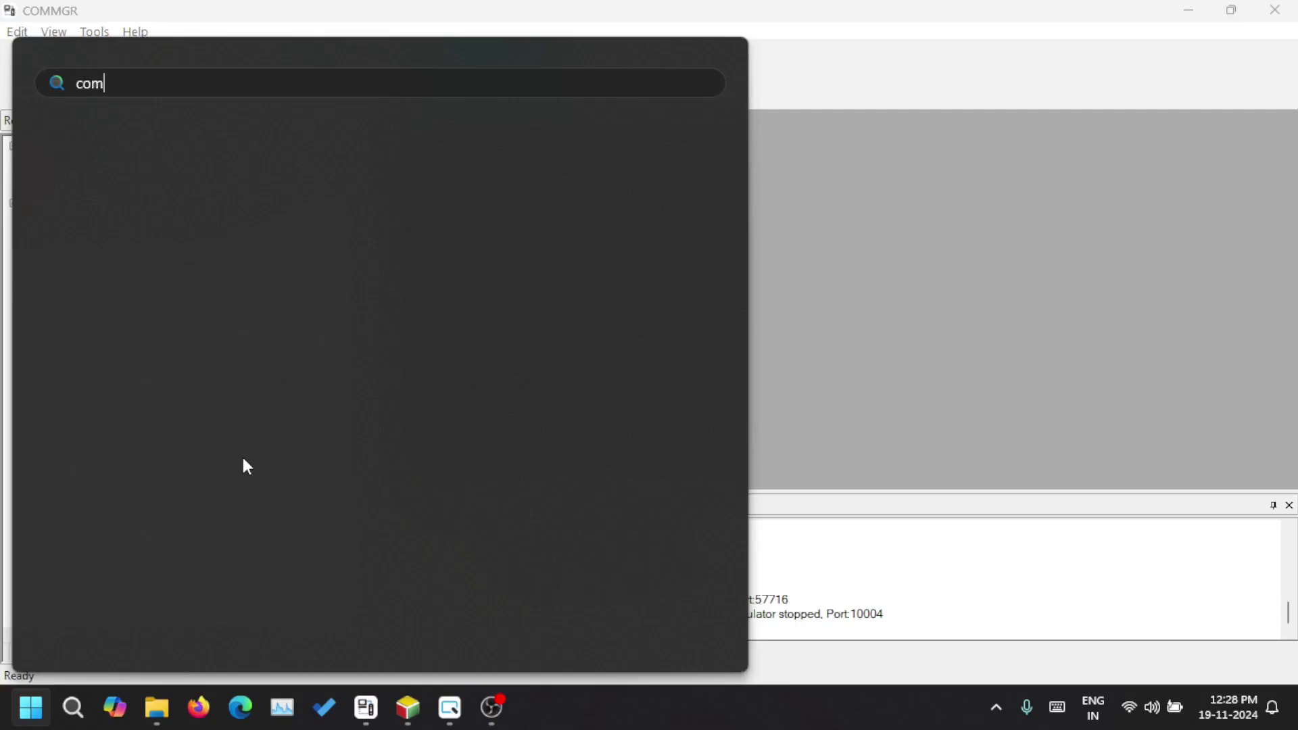